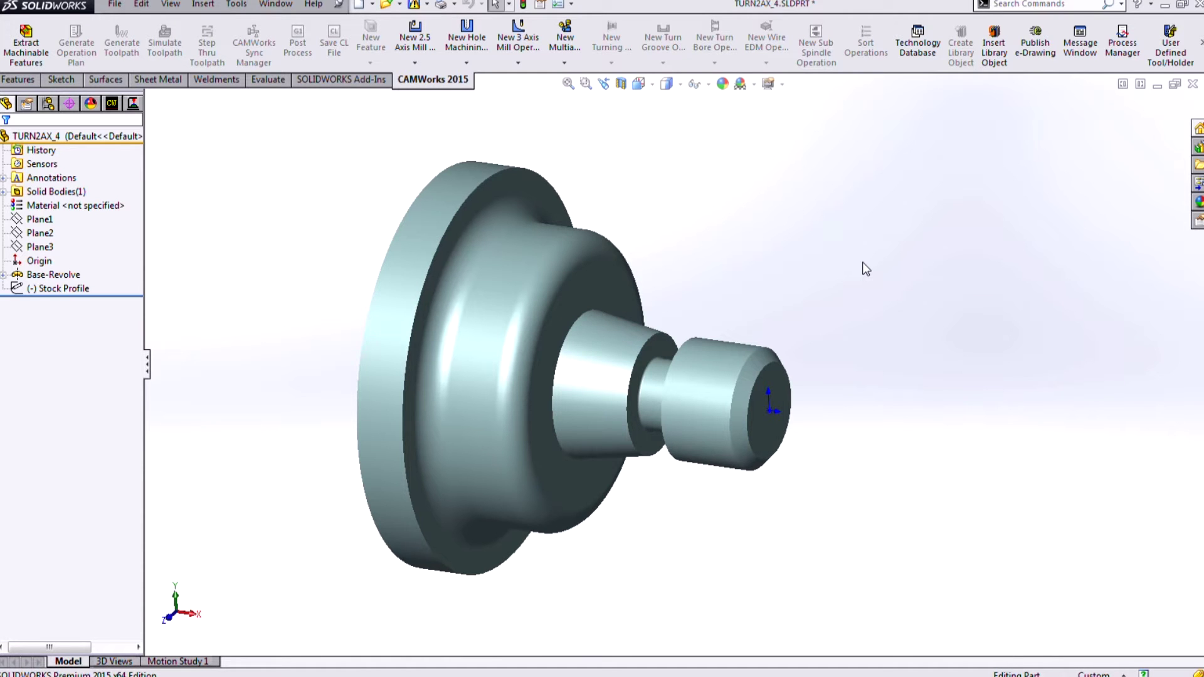
pyautogui.moveTo(829, 278)
pyautogui.mouseDown(button='middle')
pyautogui.moveTo(793, 252)
pyautogui.moveTo(814, 266)
pyautogui.moveTo(822, 295)
pyautogui.mouseUp(button='middle')
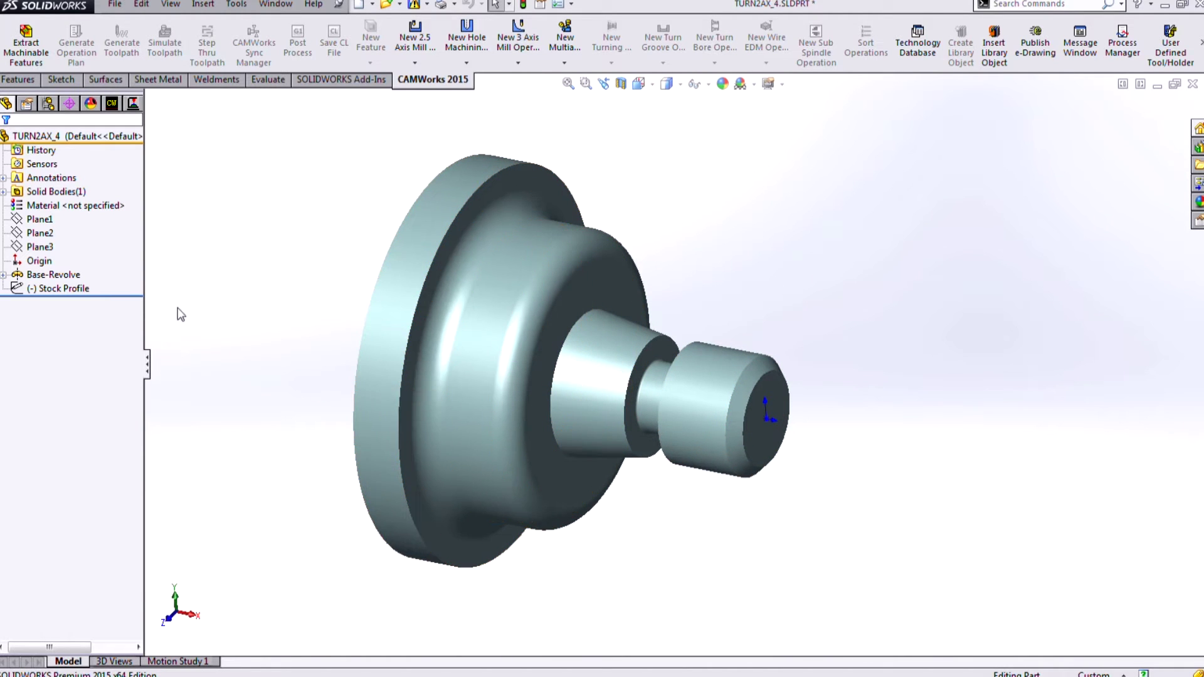
pyautogui.click(63, 276)
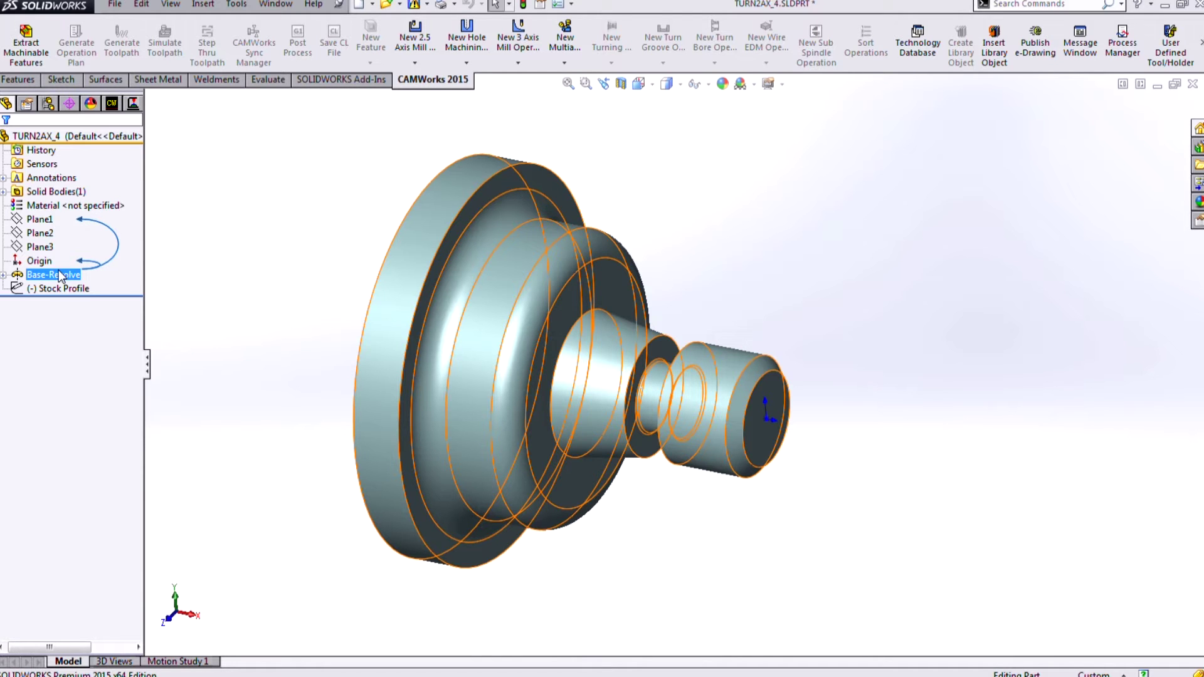
pyautogui.press('Escape')
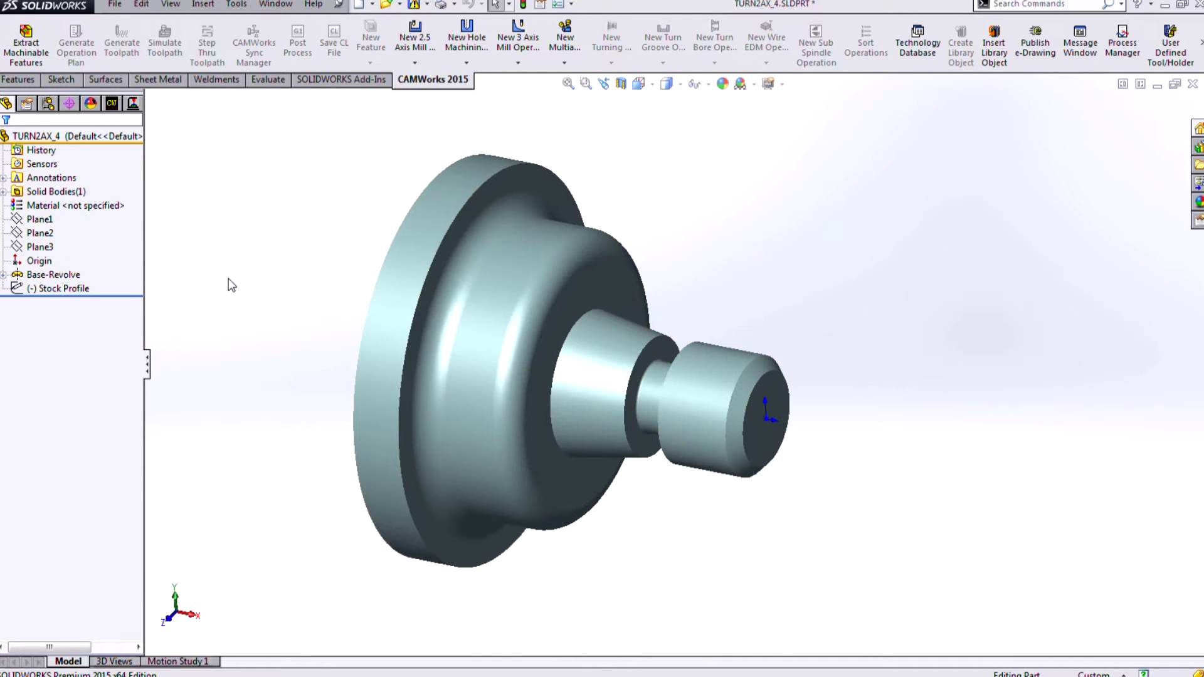
# Step: Set the active machine to the Turn Single Turret - inch lathe in the CAMWorks NC Manager's machine definition
pyautogui.click(112, 104)
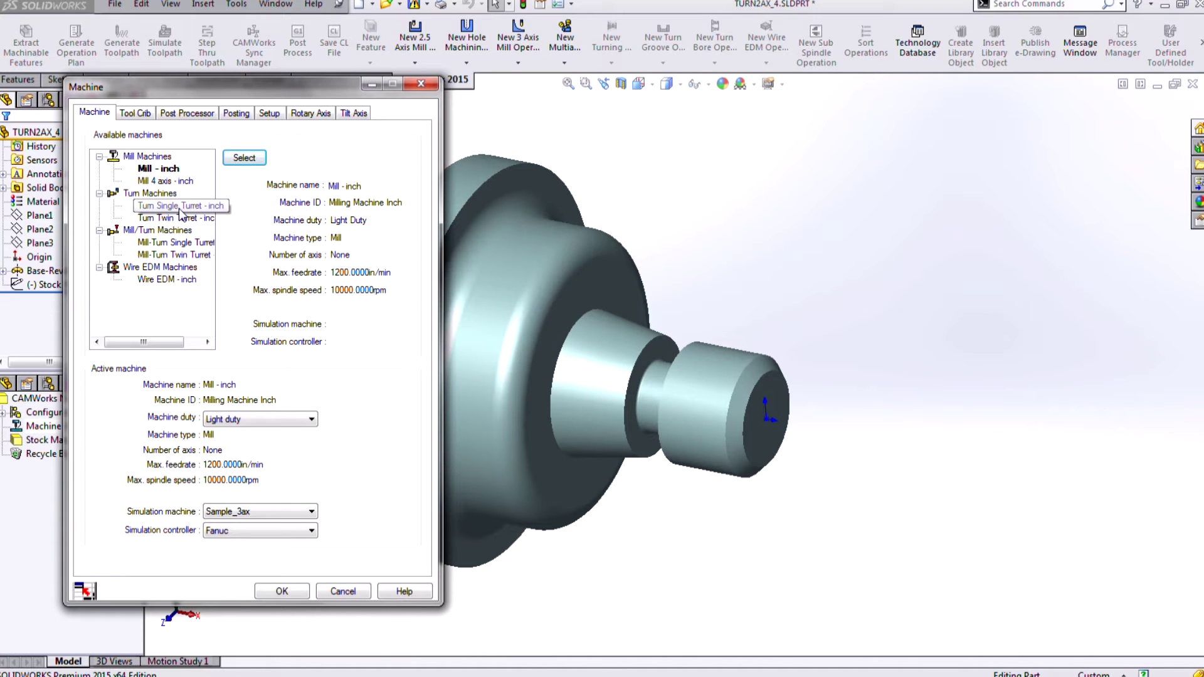
pyautogui.click(179, 208)
pyautogui.click(255, 162)
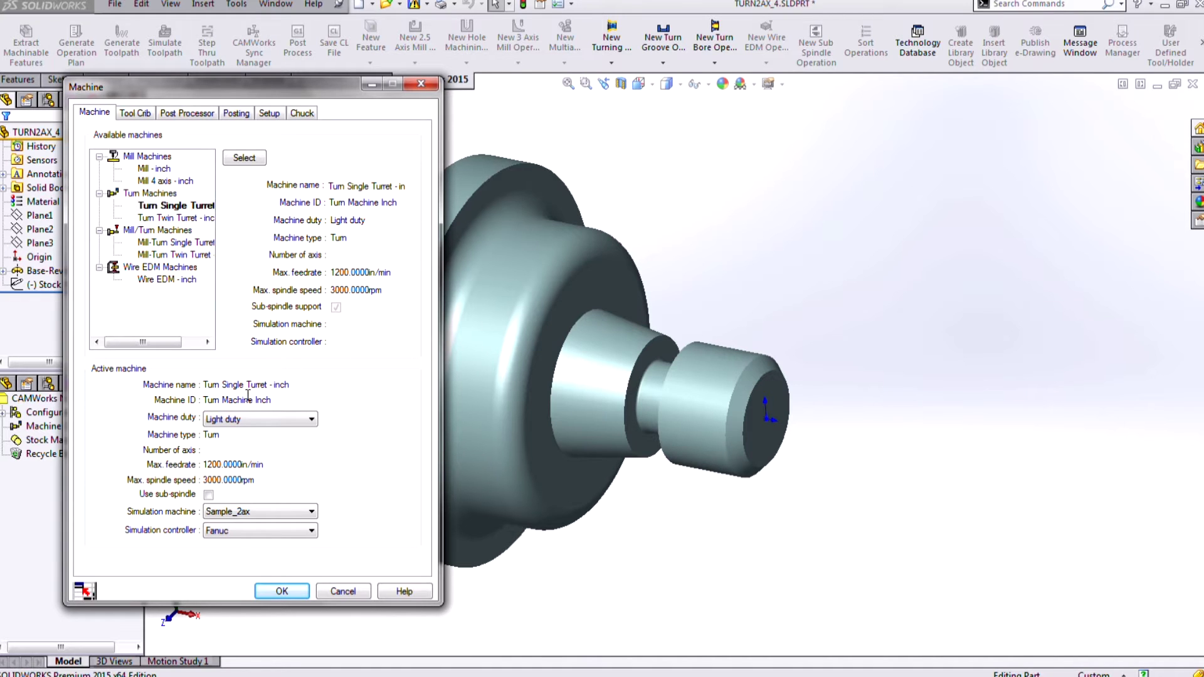
# Step: Review the Inch Turret 1 tool crib and the main spindle chuck, and accept the machine settings
pyautogui.click(146, 114)
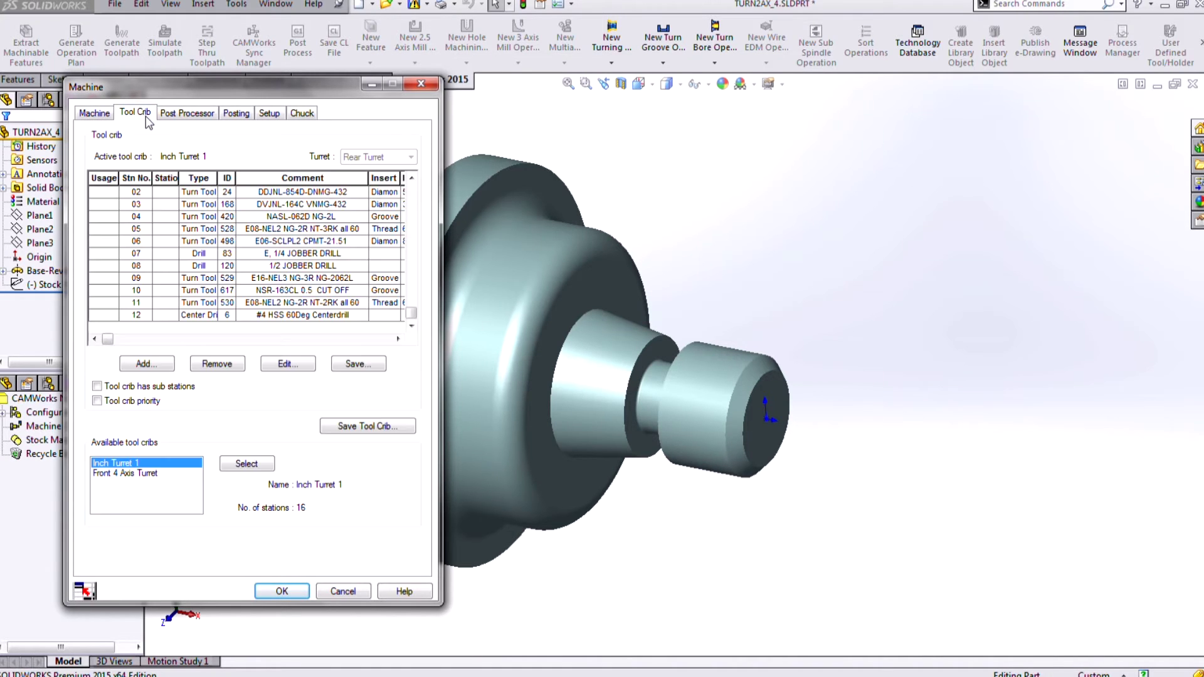
pyautogui.click(397, 339)
pyautogui.click(397, 340)
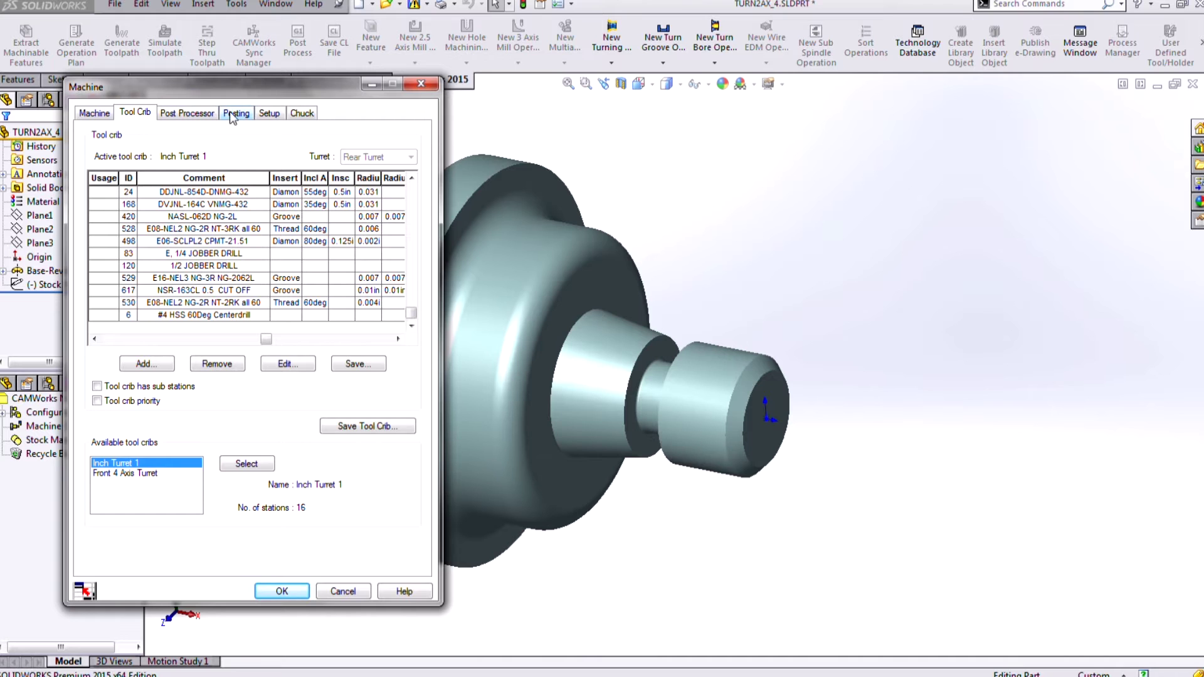
pyautogui.click(302, 113)
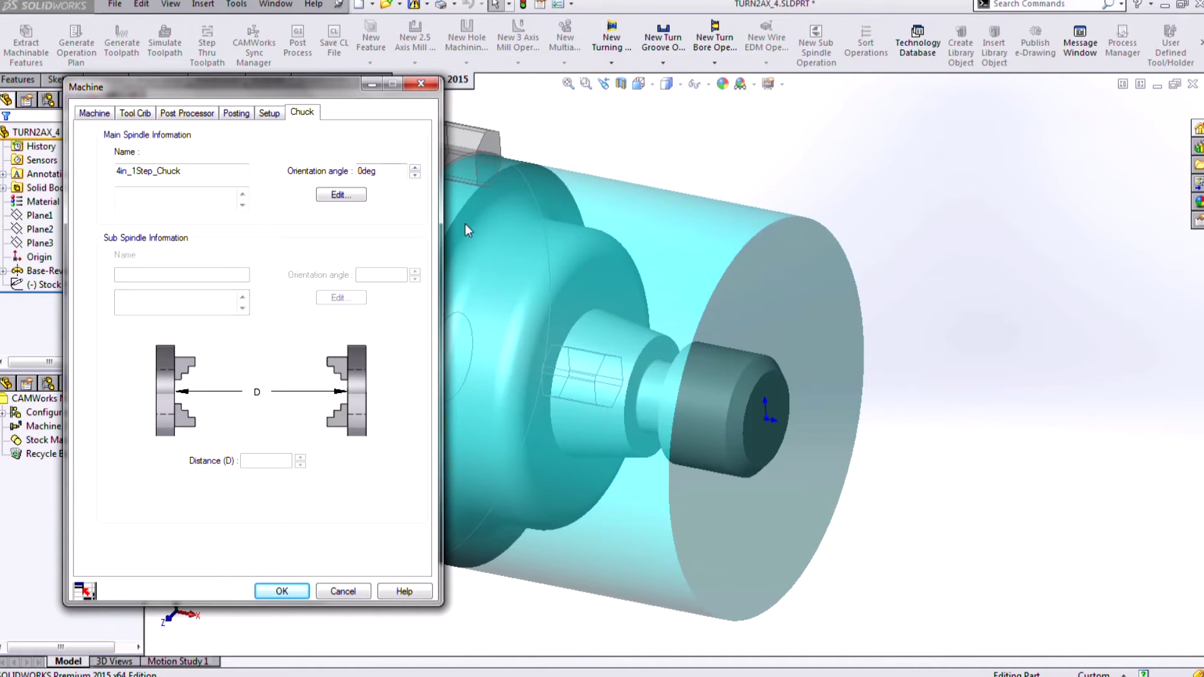
pyautogui.scroll(-2, 475, 345)
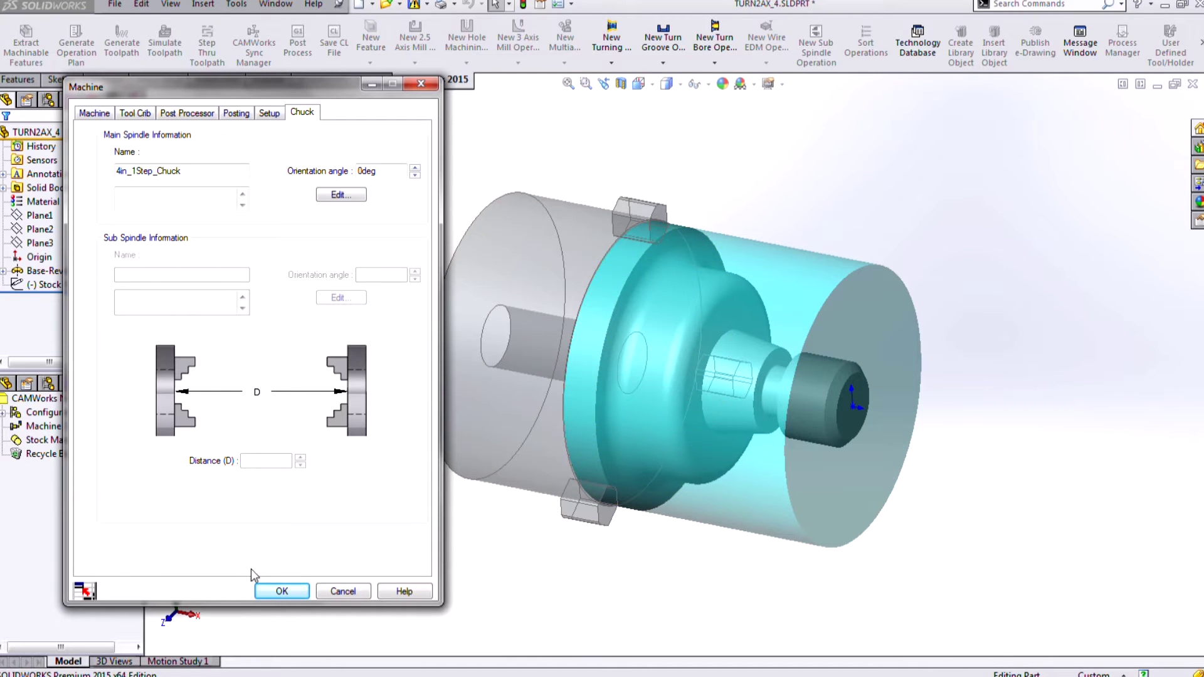
pyautogui.click(300, 598)
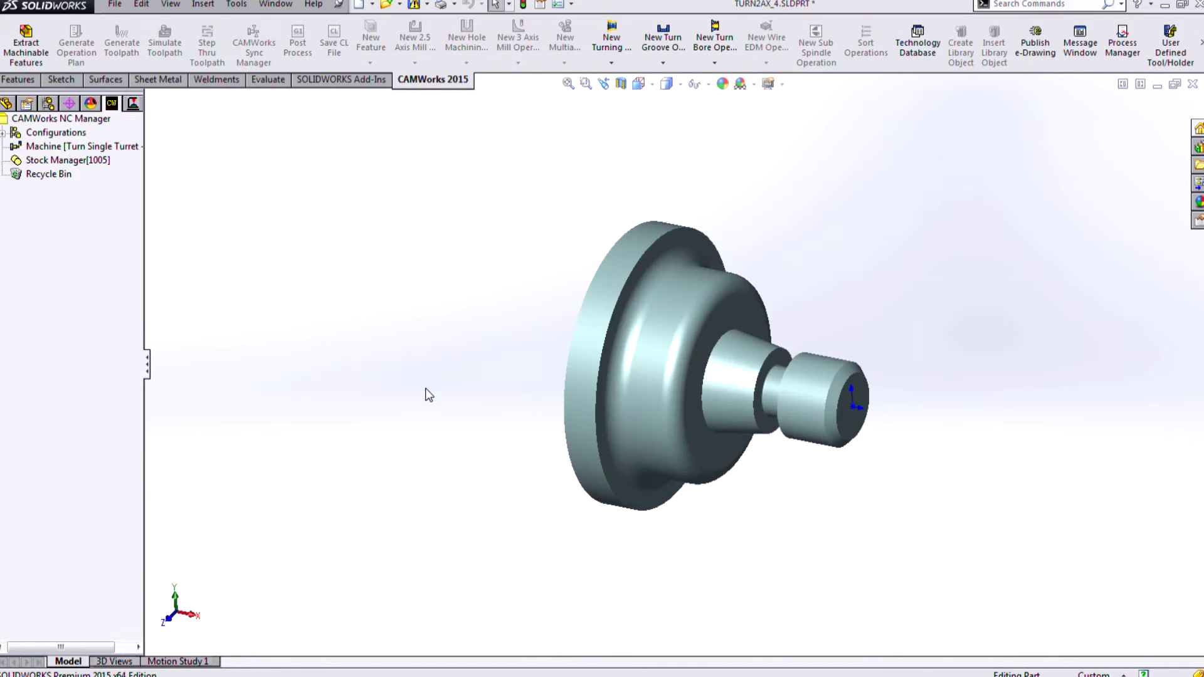
# Step: Offset the bar stock by 0.2 in on the outside diameter, 0.2 in at the front and 0.6 in at the back
pyautogui.doubleClick(105, 163)
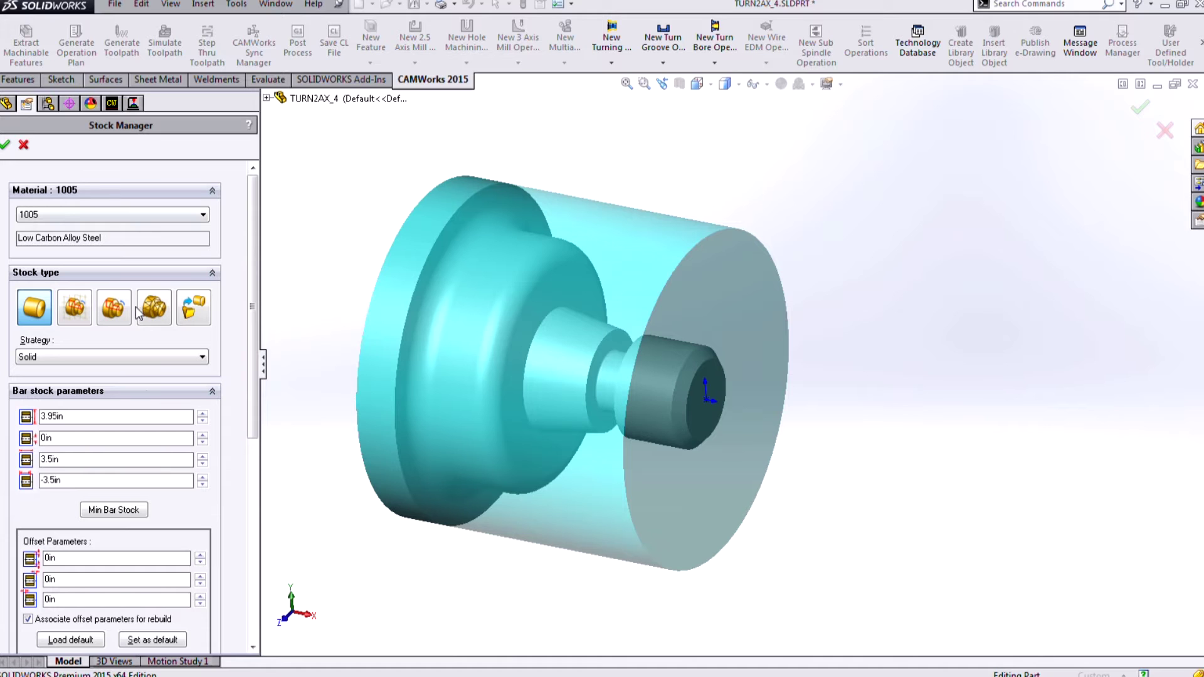
pyautogui.click(199, 555)
pyautogui.click(200, 555)
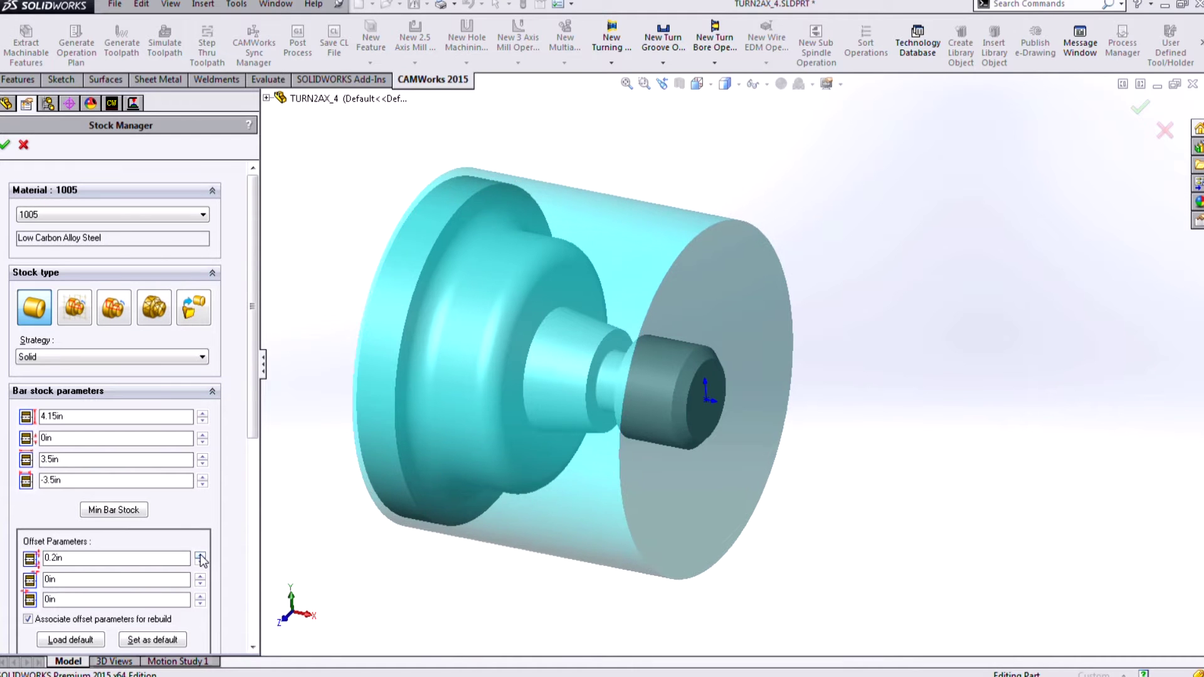
pyautogui.click(200, 576)
pyautogui.click(201, 576)
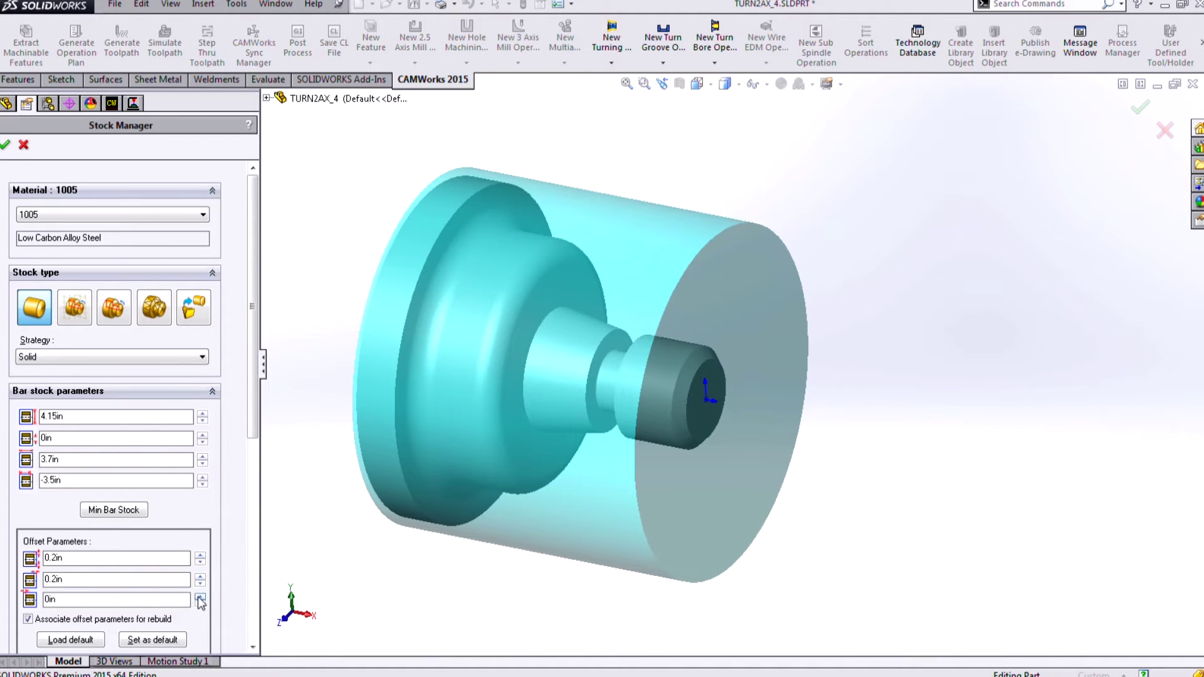
pyautogui.click(200, 597)
pyautogui.click(200, 597)
pyautogui.click(200, 596)
pyautogui.click(200, 596)
pyautogui.click(200, 596)
pyautogui.click(200, 596)
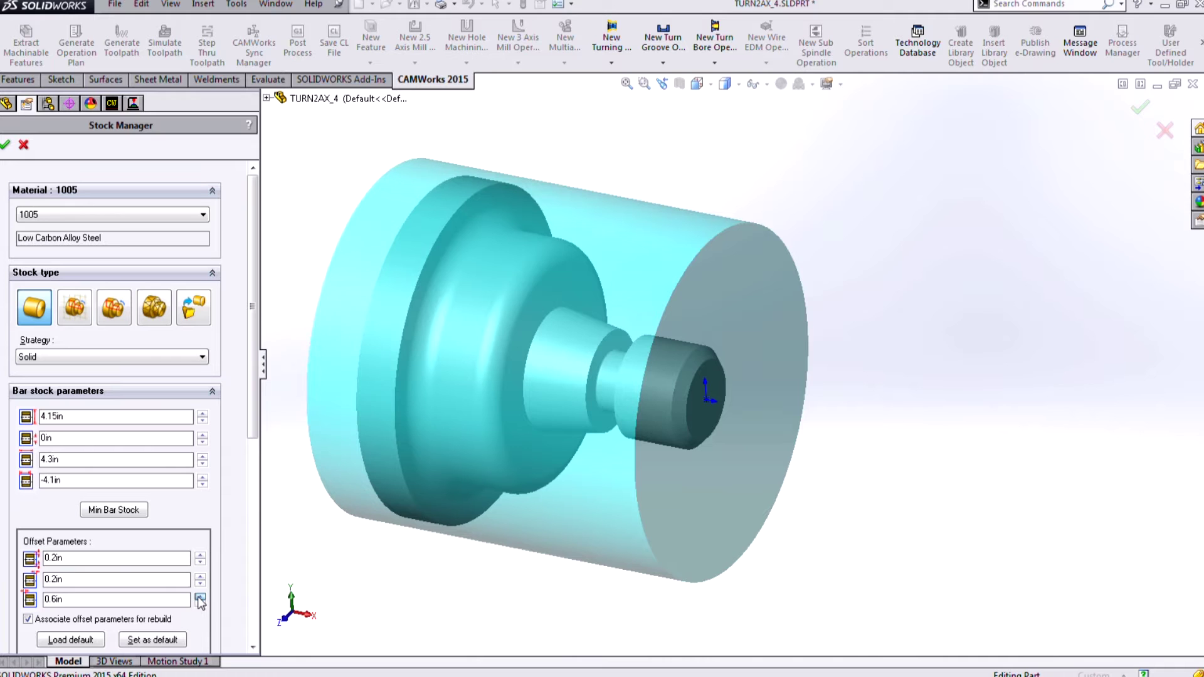
# Step: Try an inside diameter on the bar stock, reset it to 0 in, and accept the stock definition
pyautogui.click(201, 435)
pyautogui.click(201, 435)
pyautogui.click(201, 442)
pyautogui.click(201, 443)
pyautogui.click(5, 145)
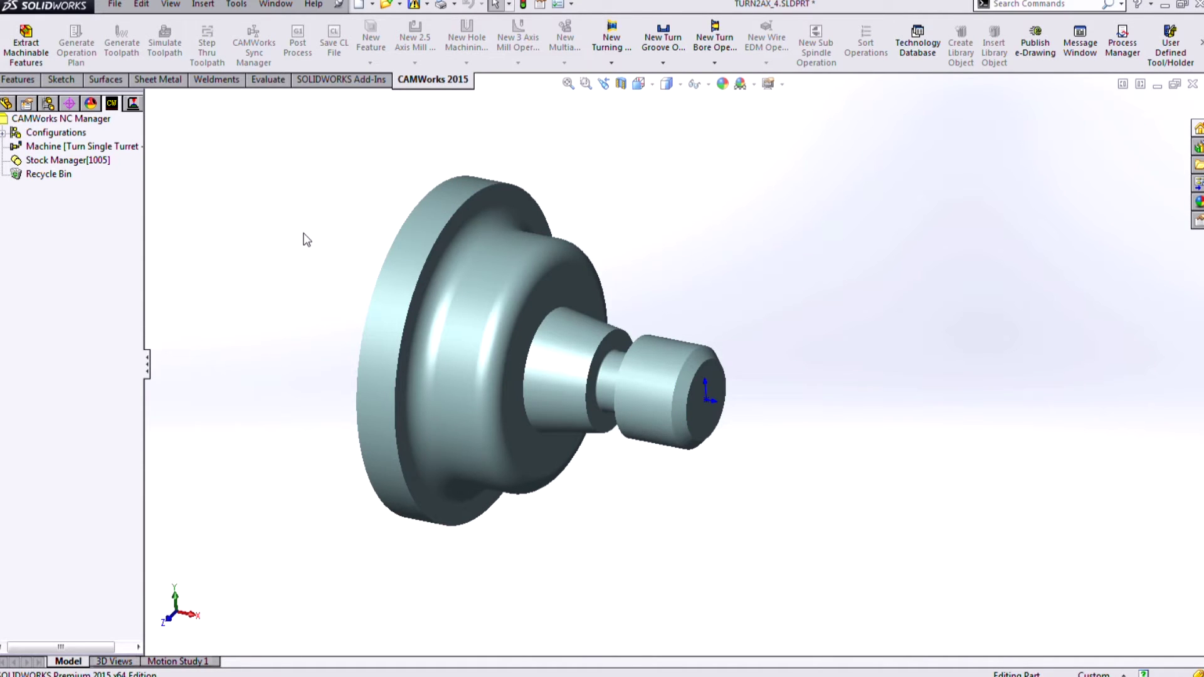
# Step: Extract the part's machinable turning features and generate their operation plan and toolpaths
pyautogui.click(43, 56)
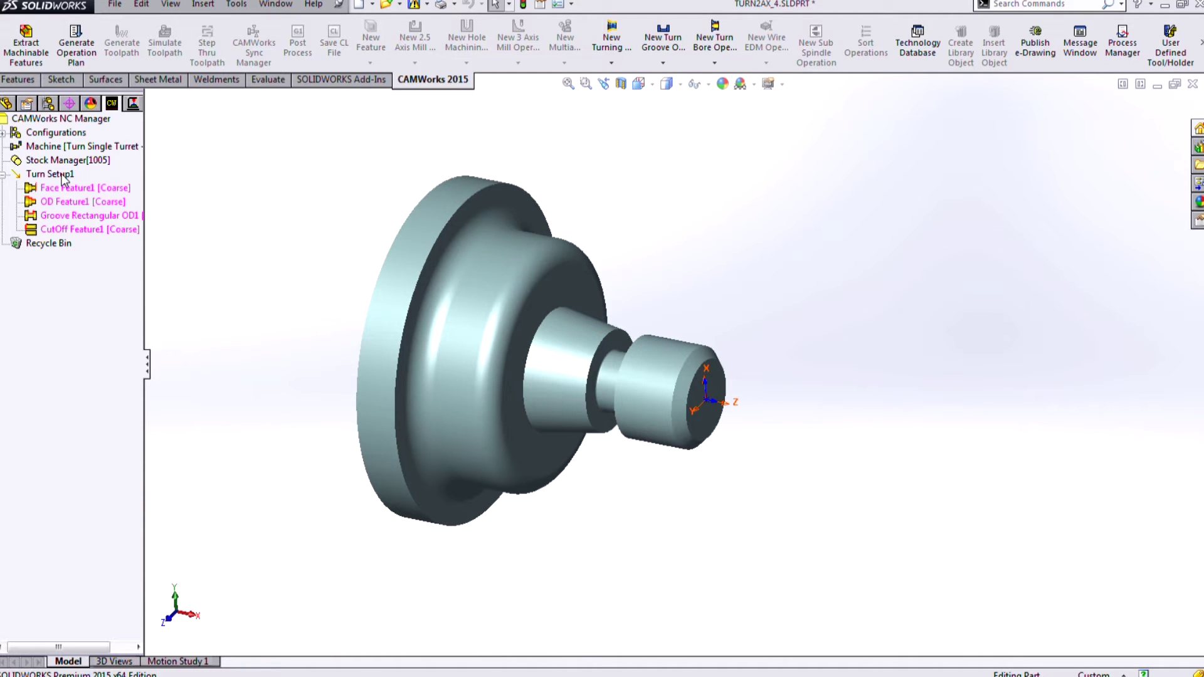
pyautogui.click(84, 46)
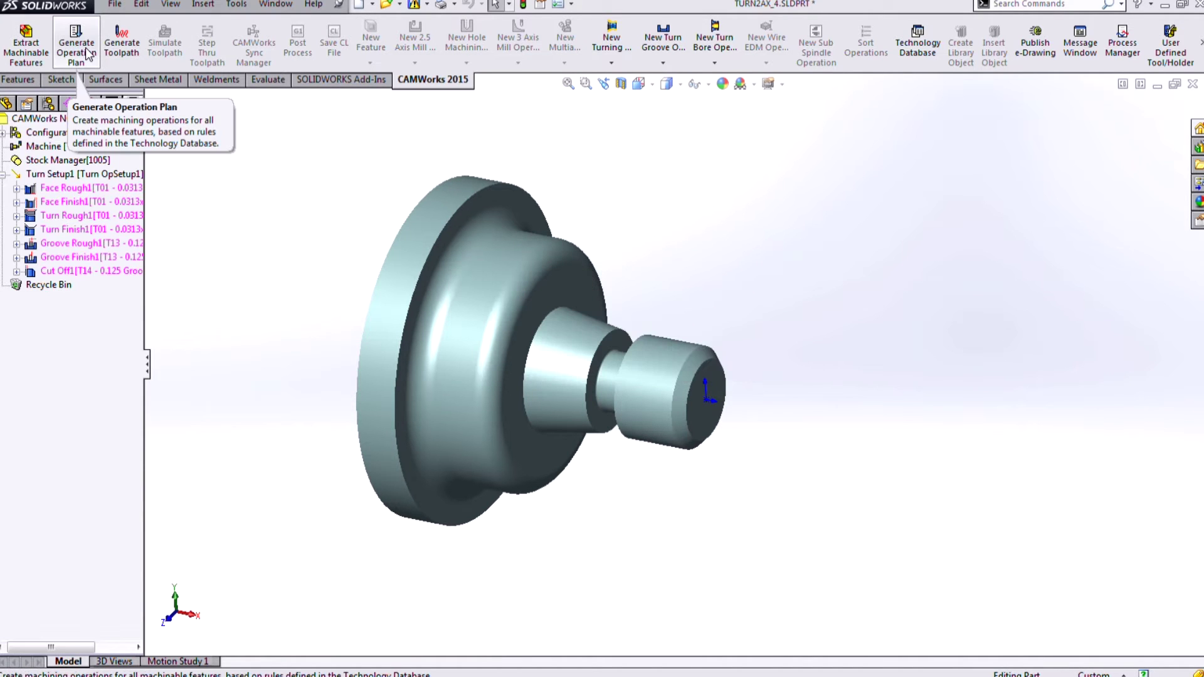
pyautogui.click(121, 52)
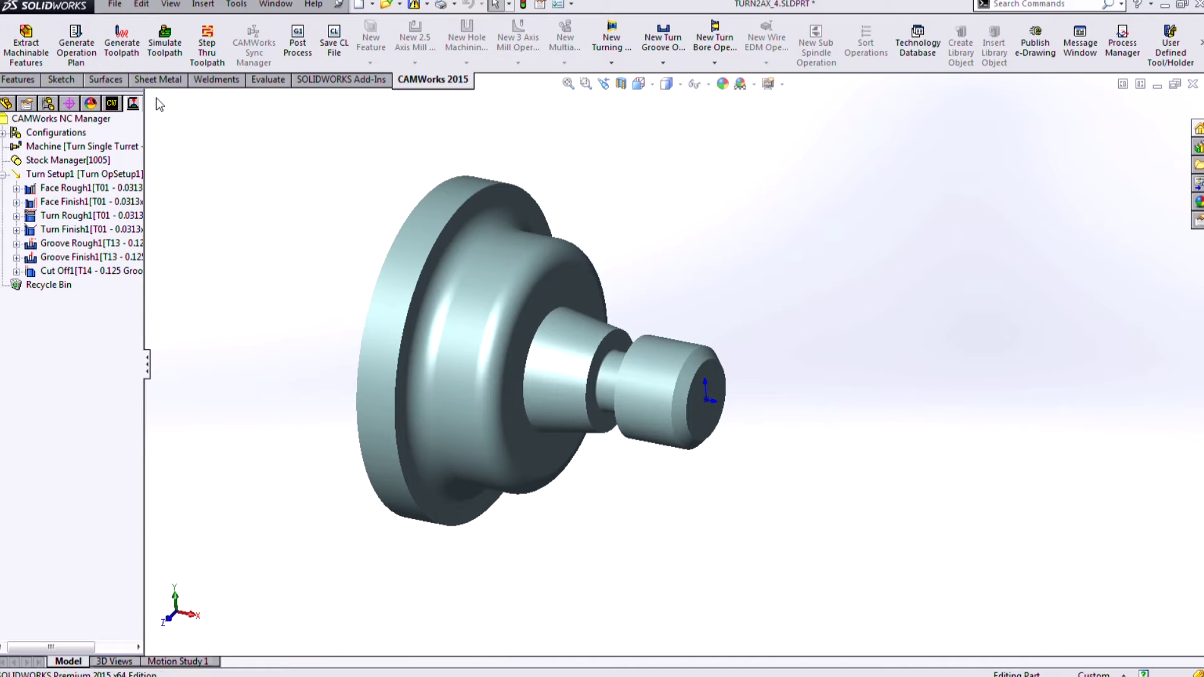
# Step: Inspect the face, turn, groove and cut-off toolpaths one by one, checking the cut-off's position relative to the chuck
pyautogui.click(128, 188)
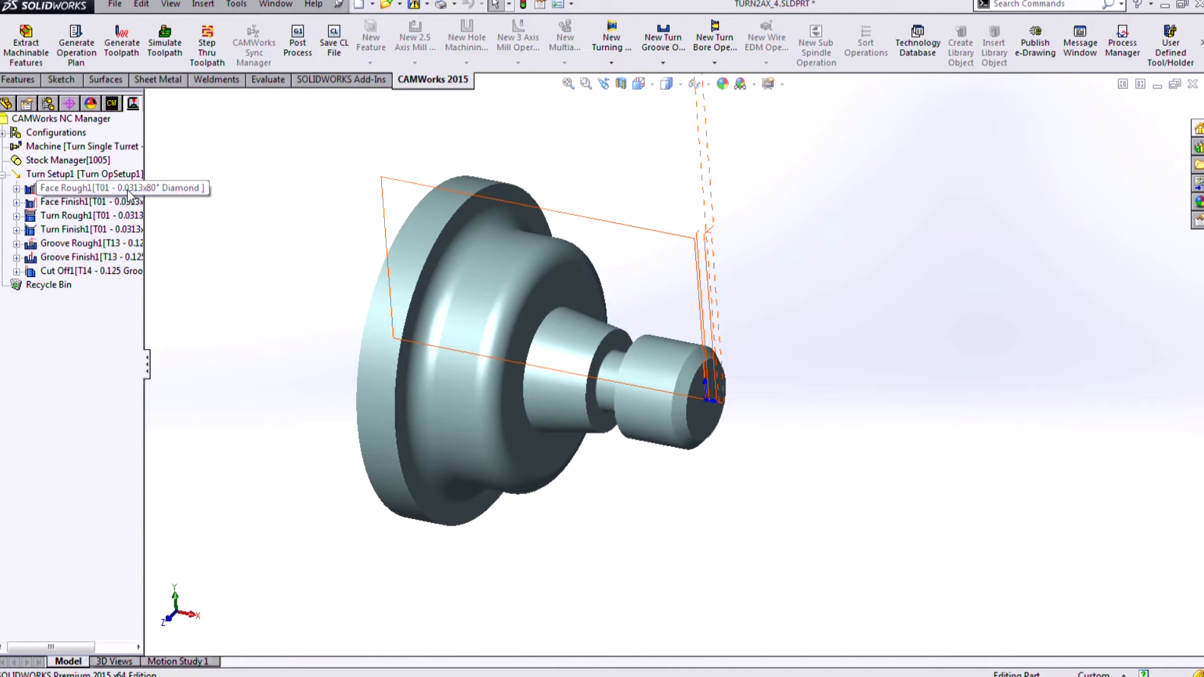
pyautogui.click(131, 202)
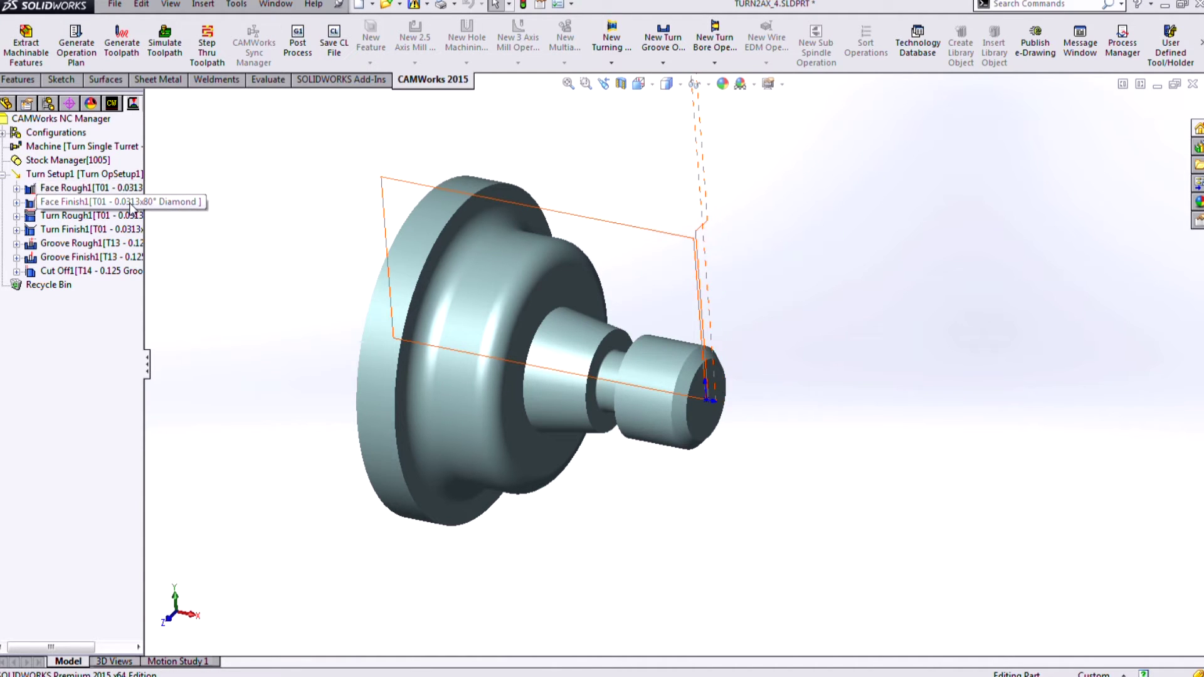
pyautogui.click(130, 215)
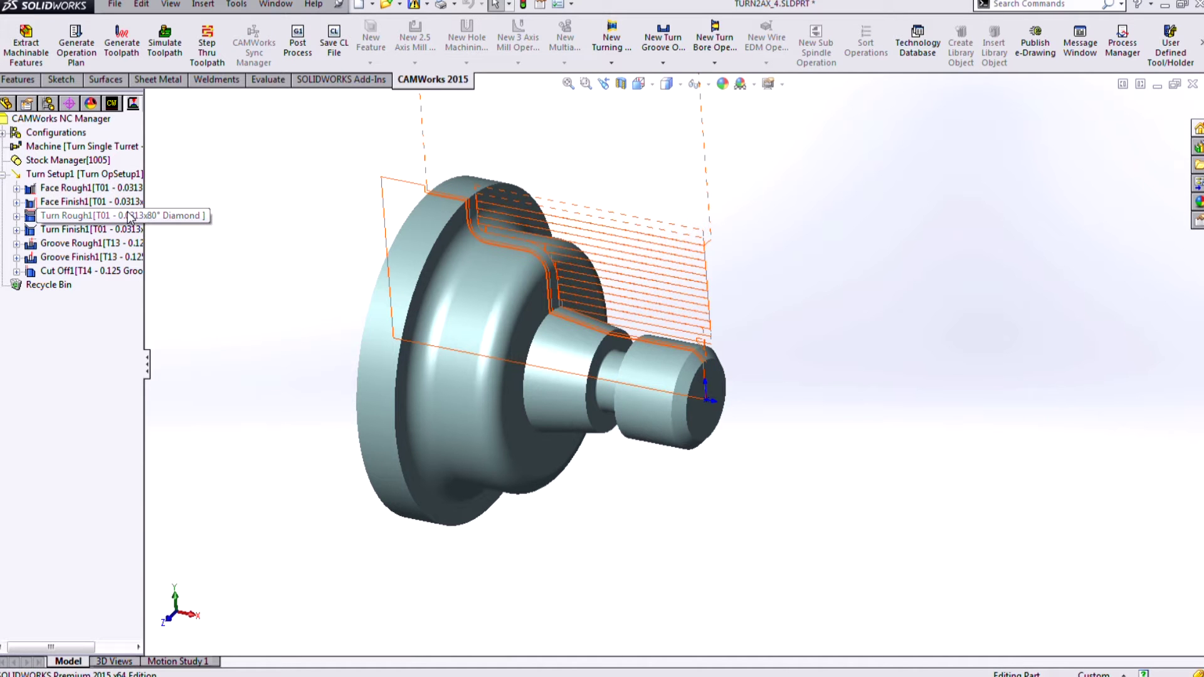
pyautogui.click(130, 216)
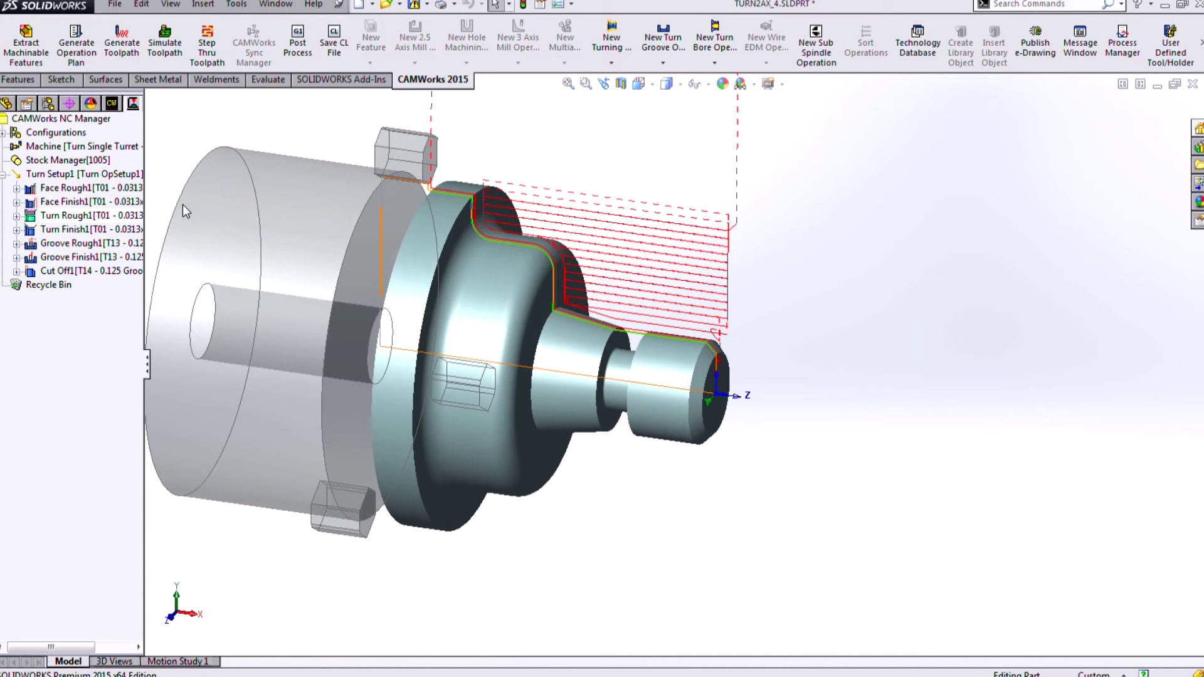
pyautogui.click(128, 245)
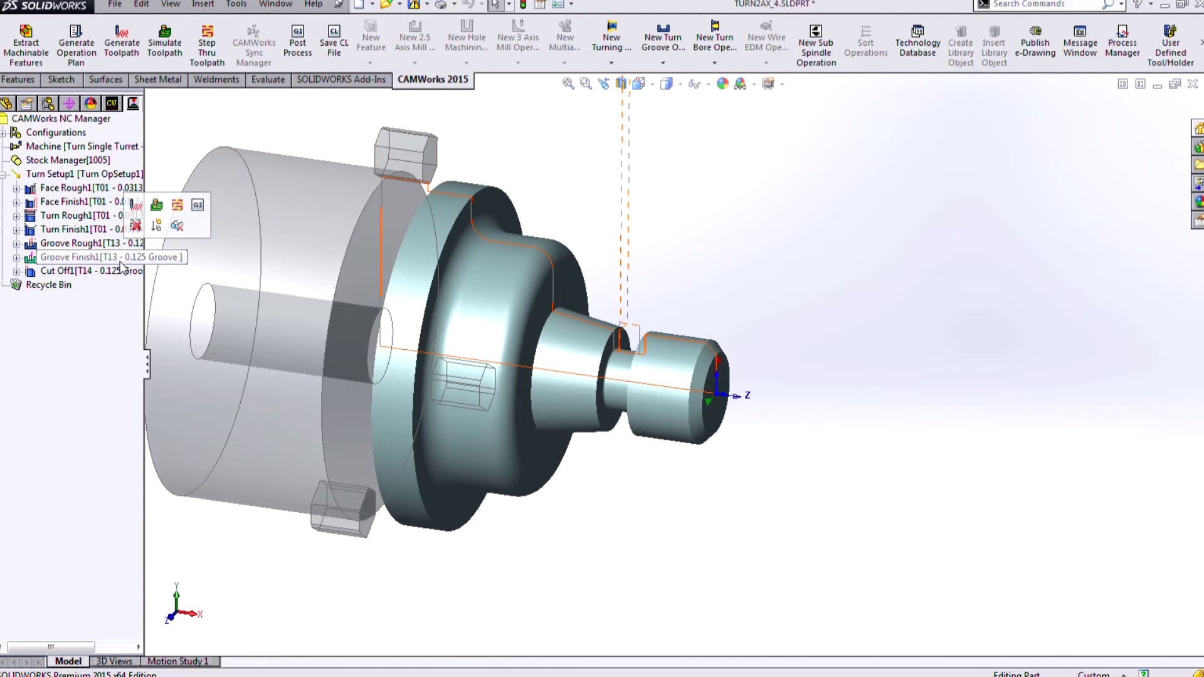
pyautogui.click(121, 259)
pyautogui.click(119, 271)
pyautogui.moveTo(448, 254); pyautogui.dragTo(452, 223, button='middle')
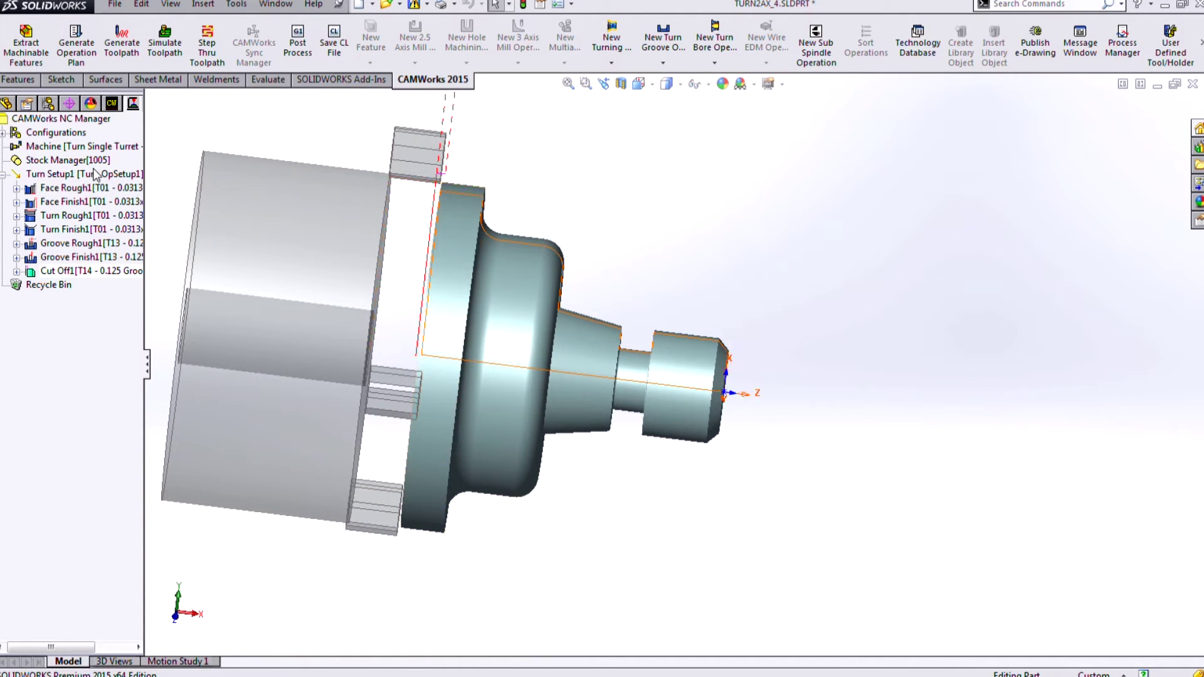
# Step: Increase the bar stock's back offset to lengthen it on the chuck side, and regenerate the toolpaths
pyautogui.doubleClick(93, 161)
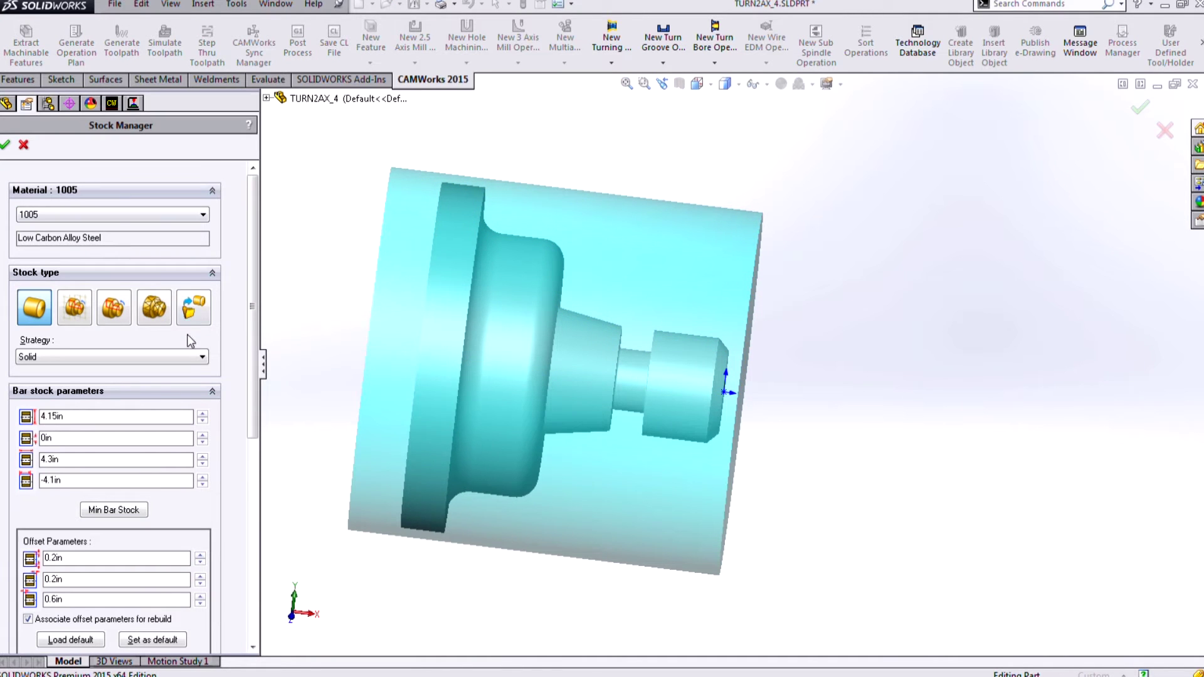
pyautogui.click(200, 595)
pyautogui.click(200, 596)
pyautogui.click(200, 596)
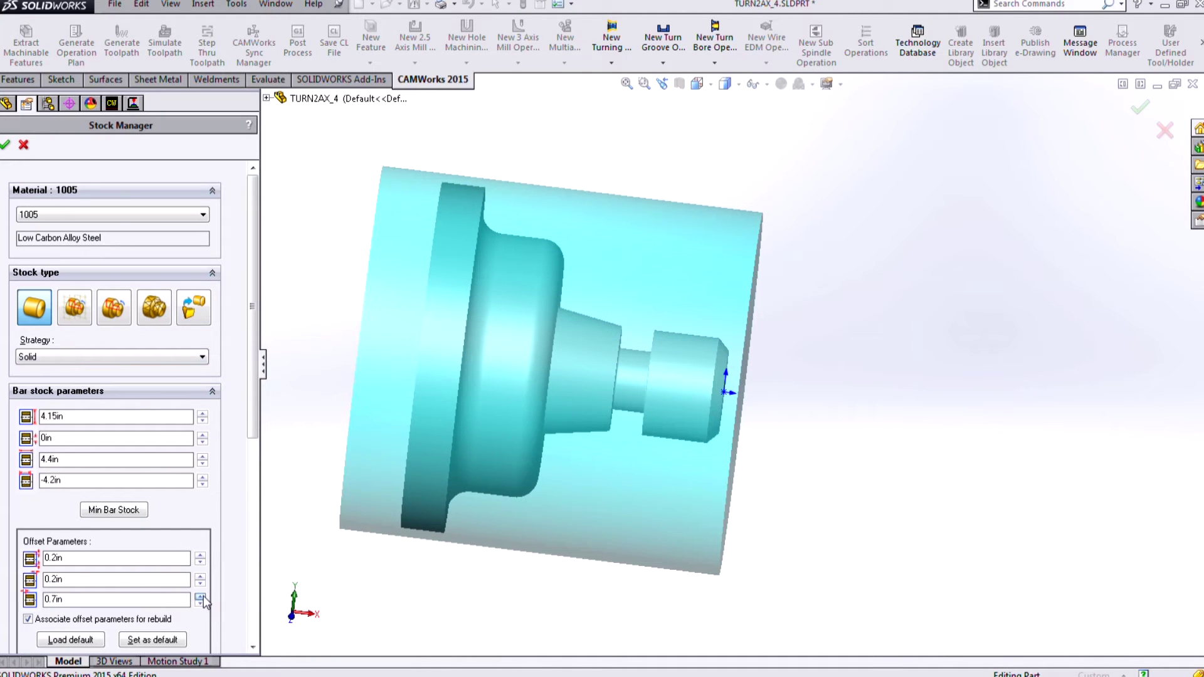
pyautogui.click(200, 595)
pyautogui.click(200, 595)
pyautogui.click(6, 145)
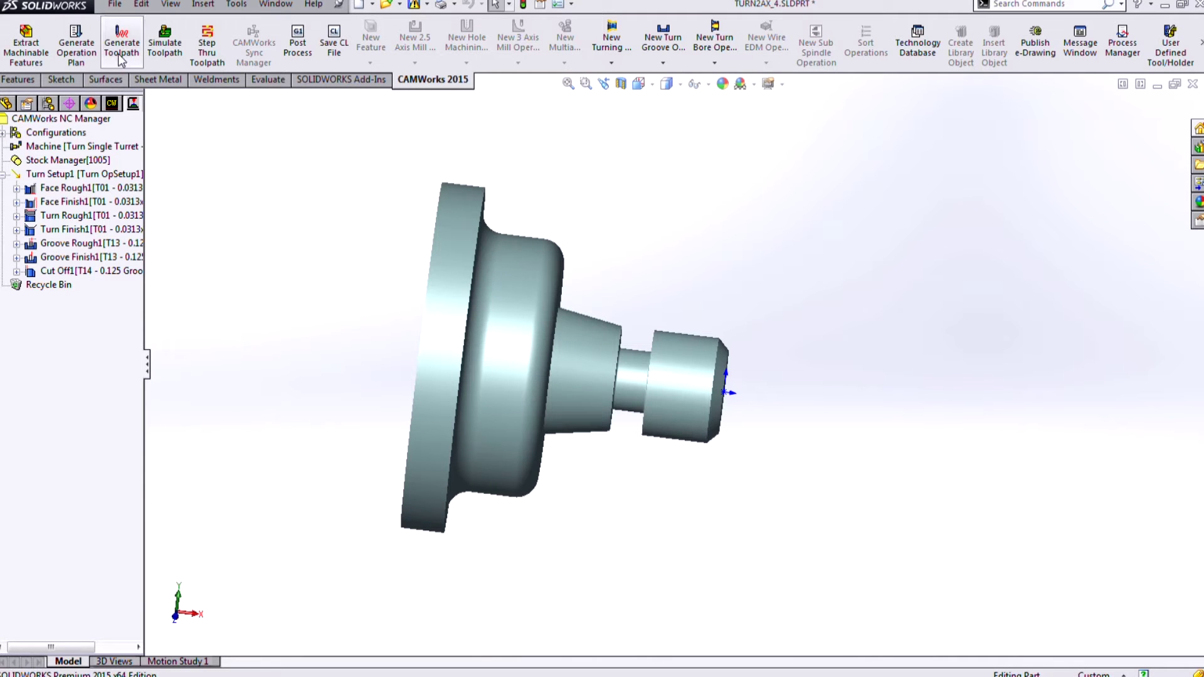
pyautogui.click(120, 56)
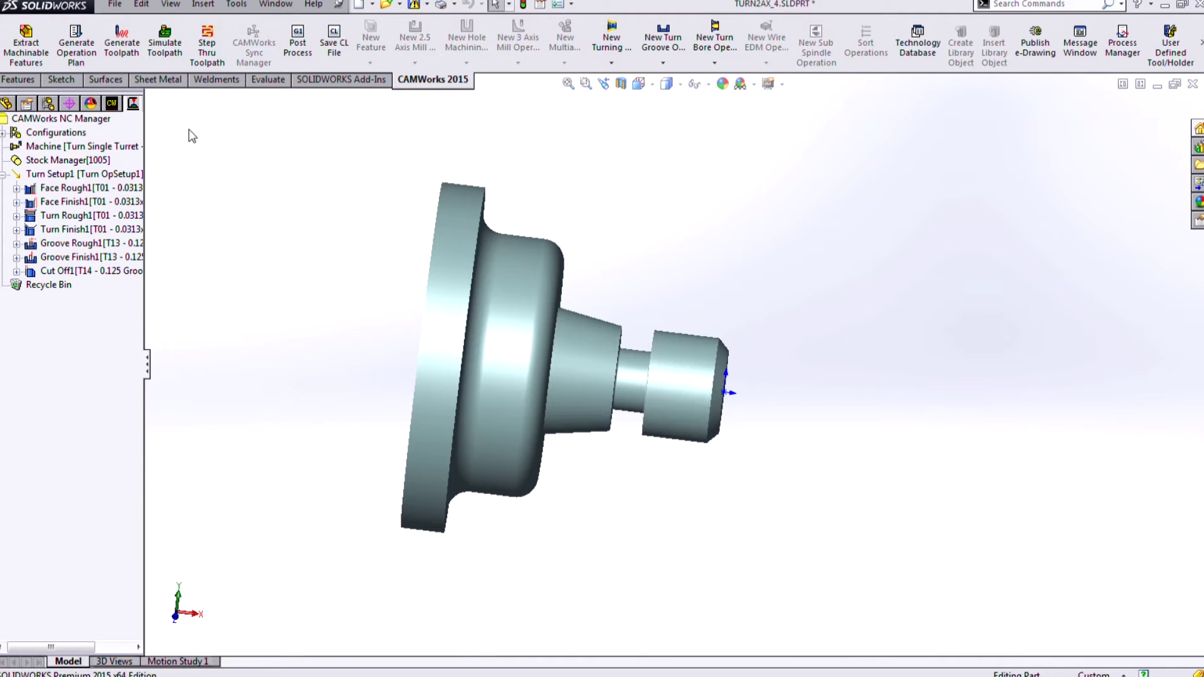
# Step: Check the Cut Off1 toolpath's clearance from the chuck, run the full toolpath simulation, and close it
pyautogui.click(92, 272)
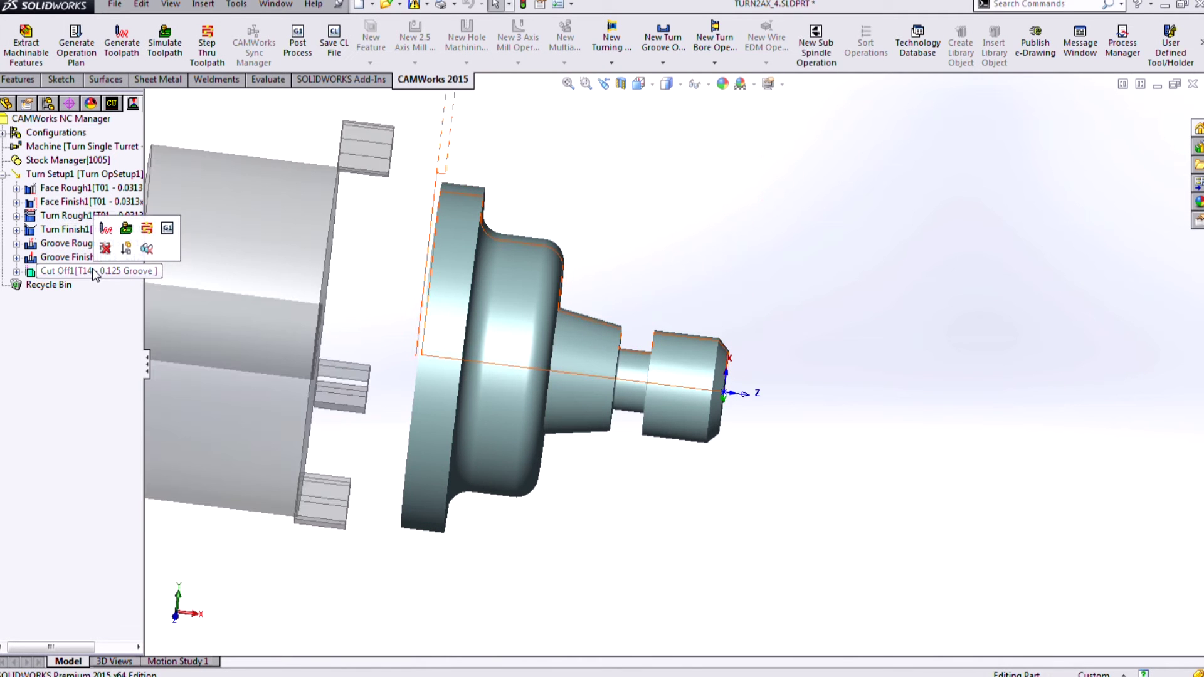
pyautogui.moveTo(601, 179); pyautogui.dragTo(556, 172, button='middle')
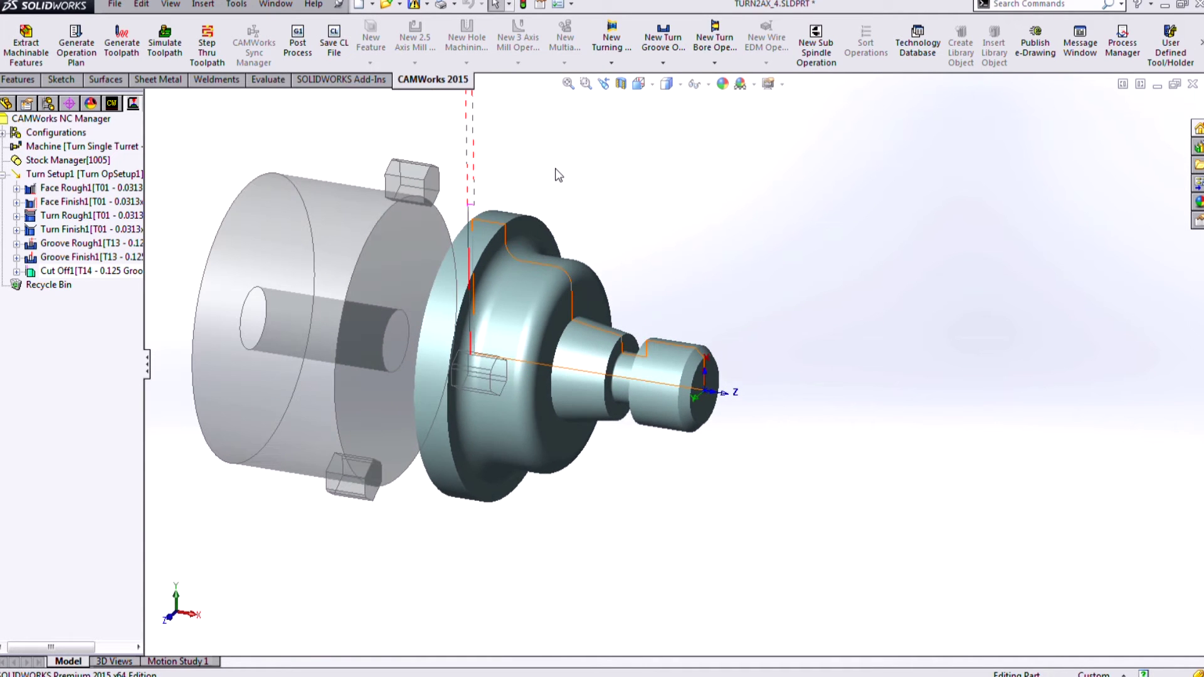
pyautogui.click(164, 43)
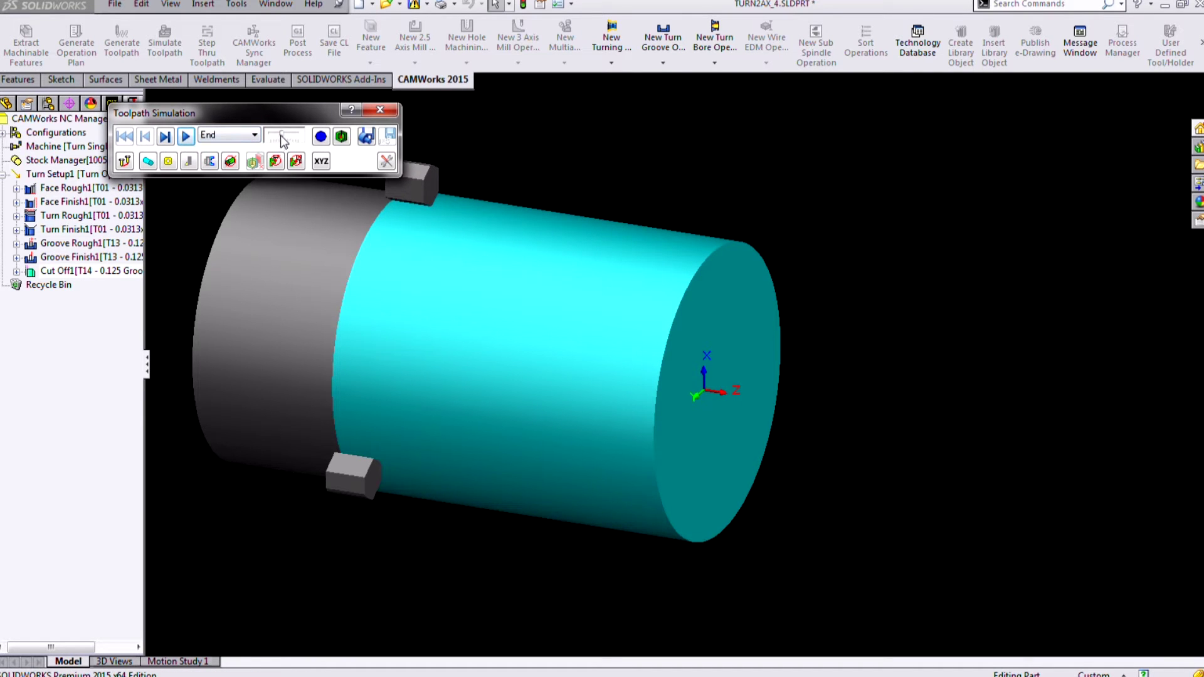
pyautogui.click(187, 136)
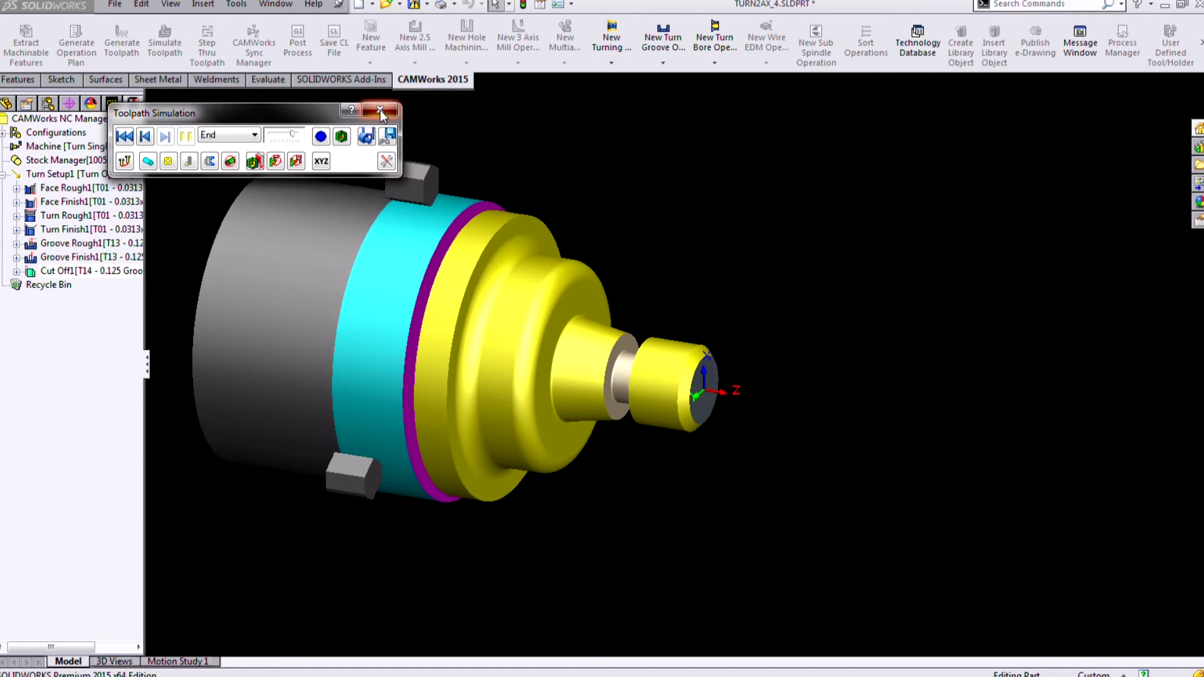
pyautogui.click(380, 110)
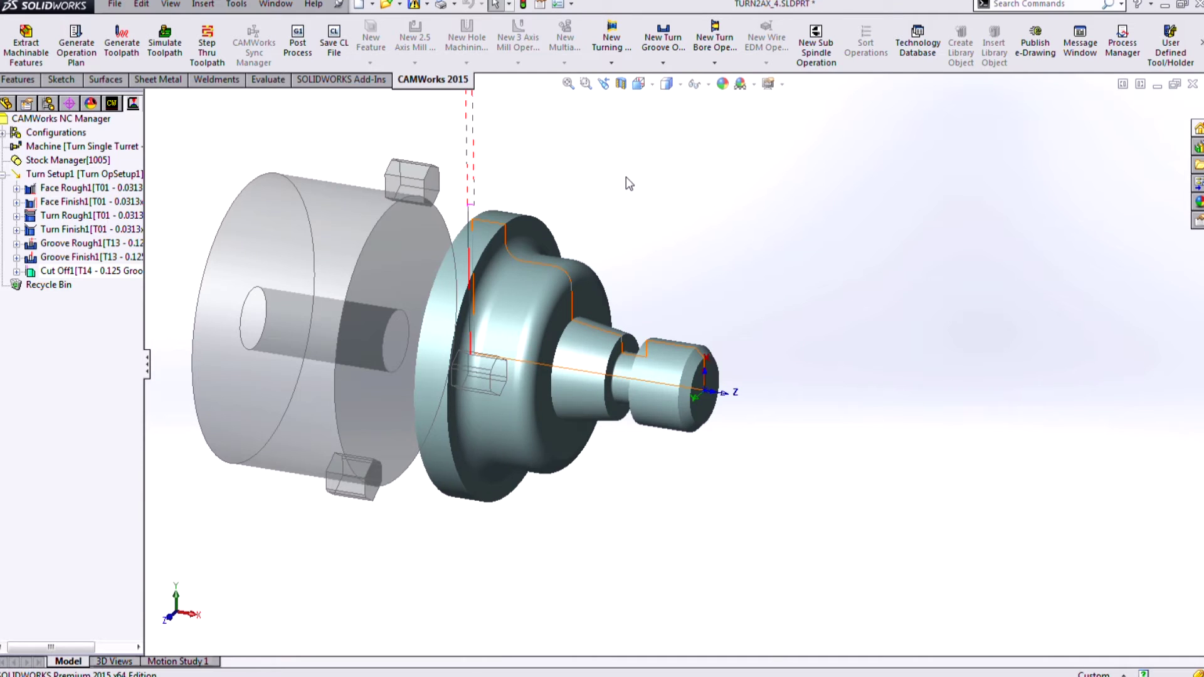
# Step: Open the Turn Rough1 operation's parameters and review its tool station, diamond insert, holder and tool crib settings
pyautogui.moveTo(568, 218); pyautogui.dragTo(564, 200, button='middle')
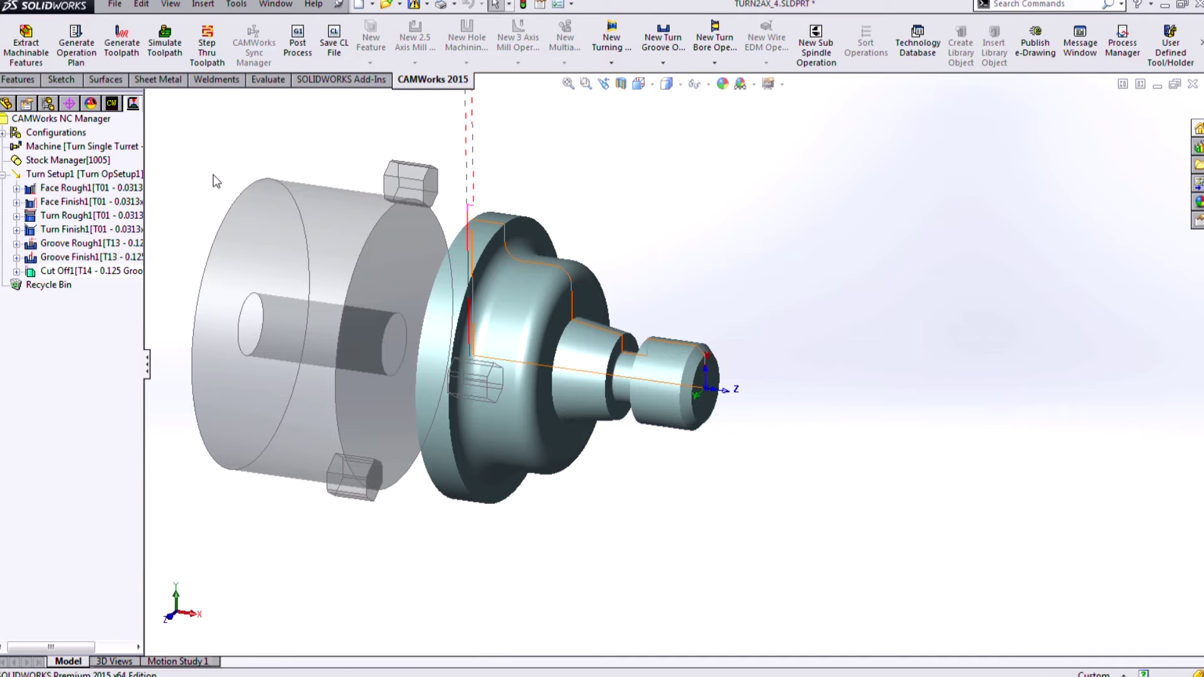
pyautogui.moveTo(106, 218)
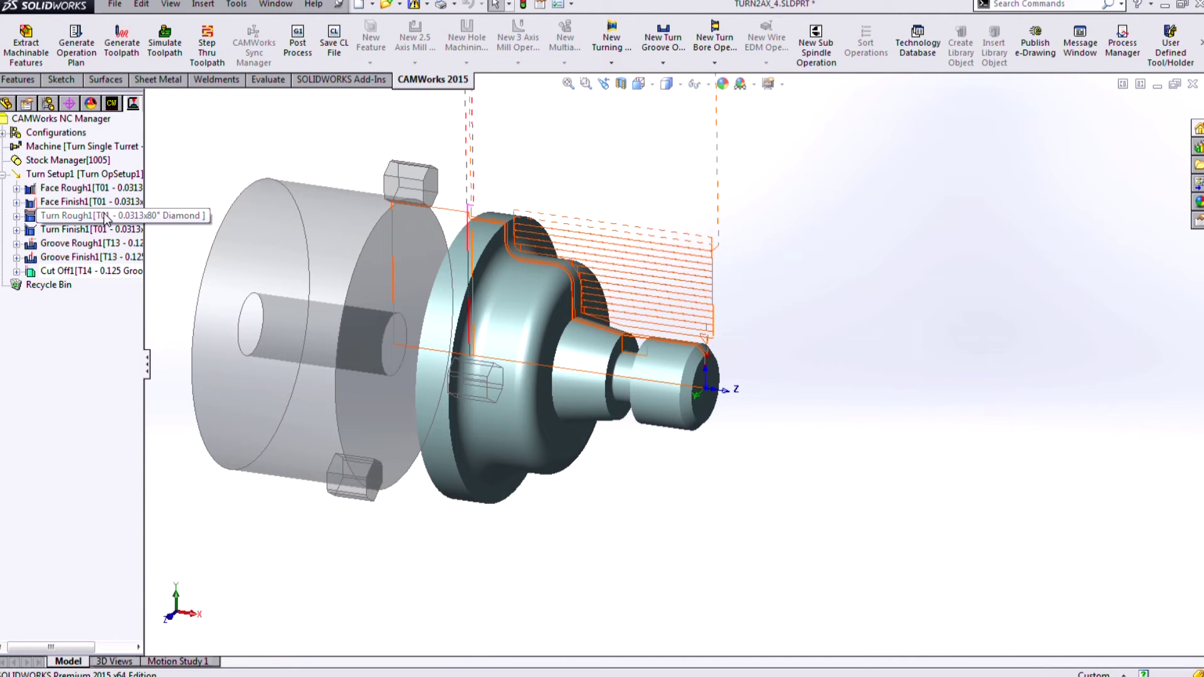
pyautogui.doubleClick(106, 217)
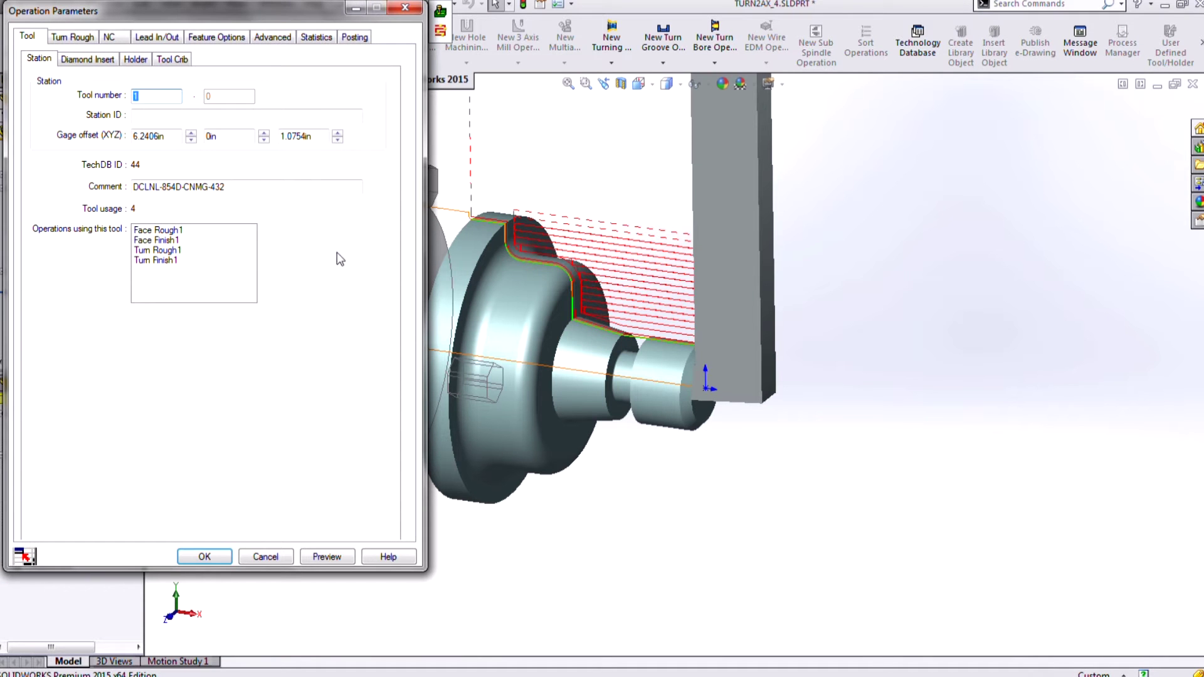
pyautogui.moveTo(565, 256); pyautogui.dragTo(645, 238, button='middle')
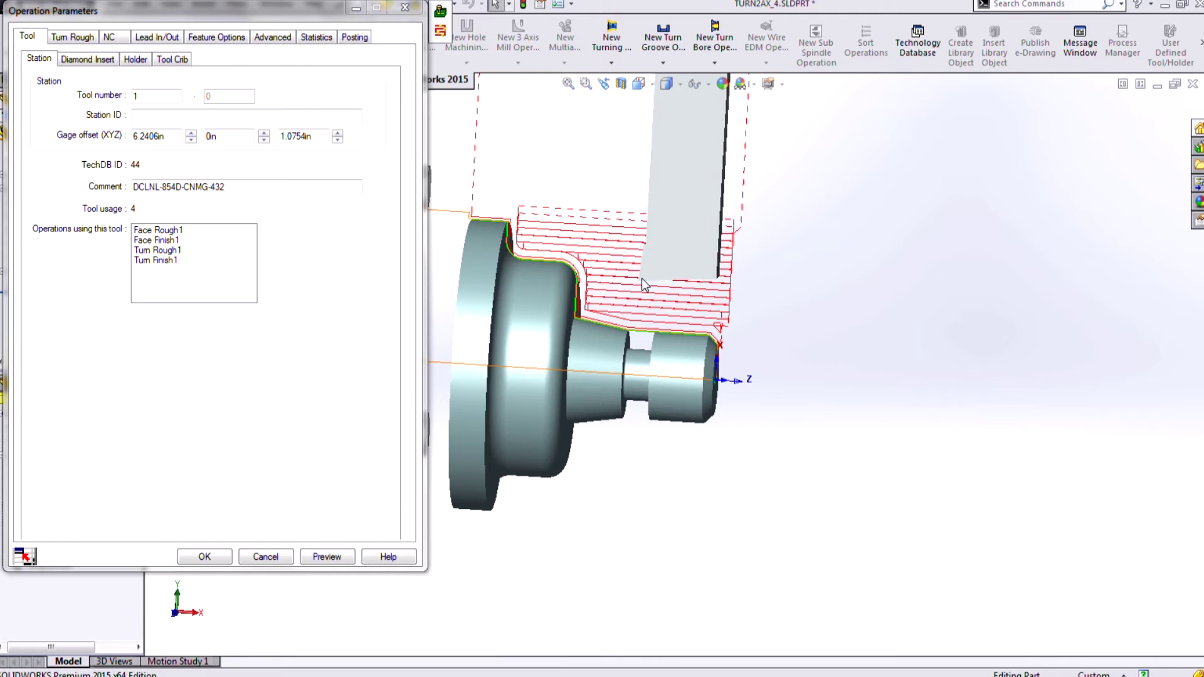
pyautogui.click(107, 60)
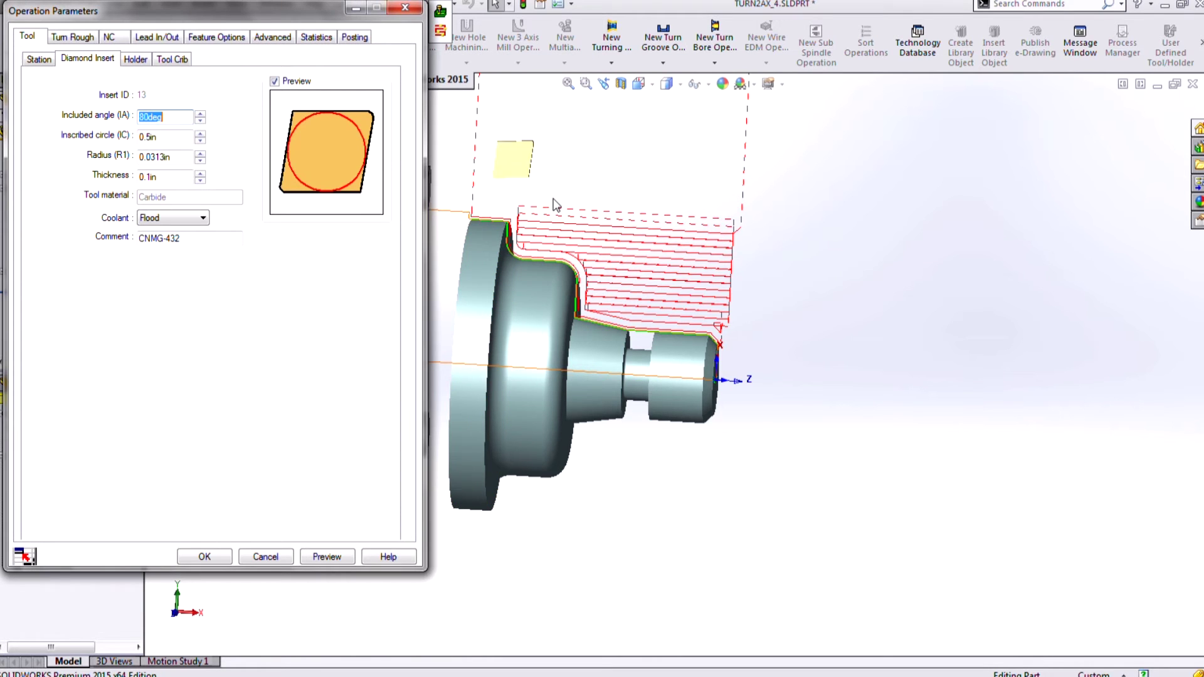
pyautogui.scroll(-5, 555, 204)
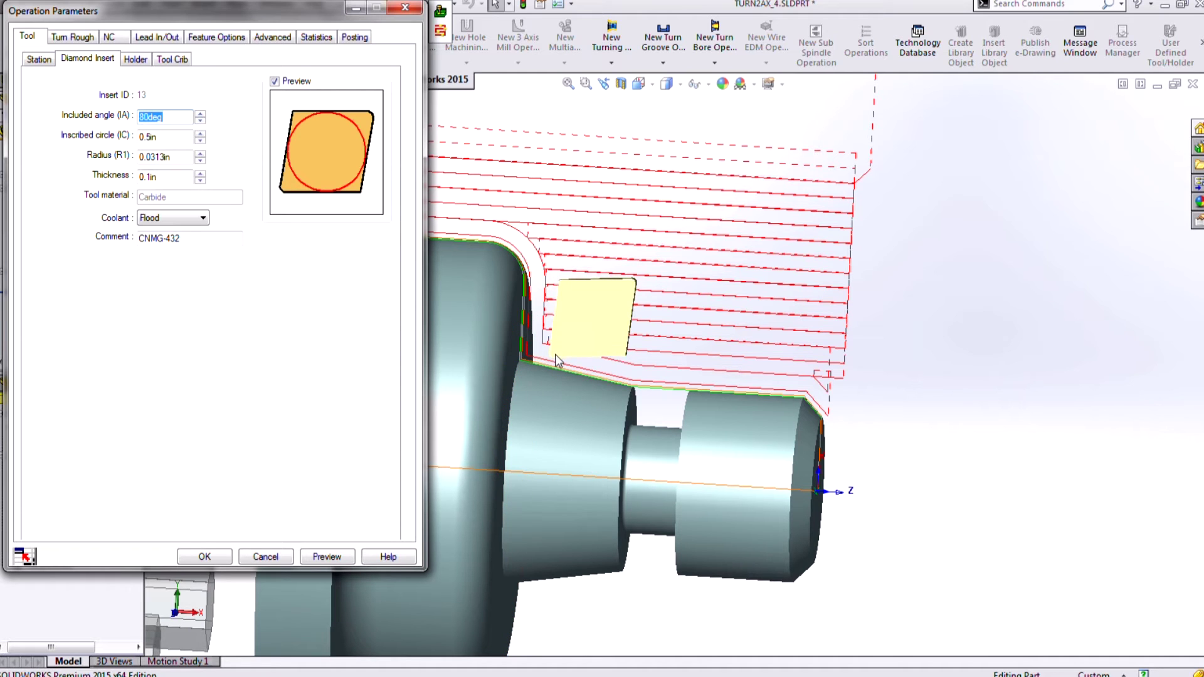
pyautogui.click(135, 60)
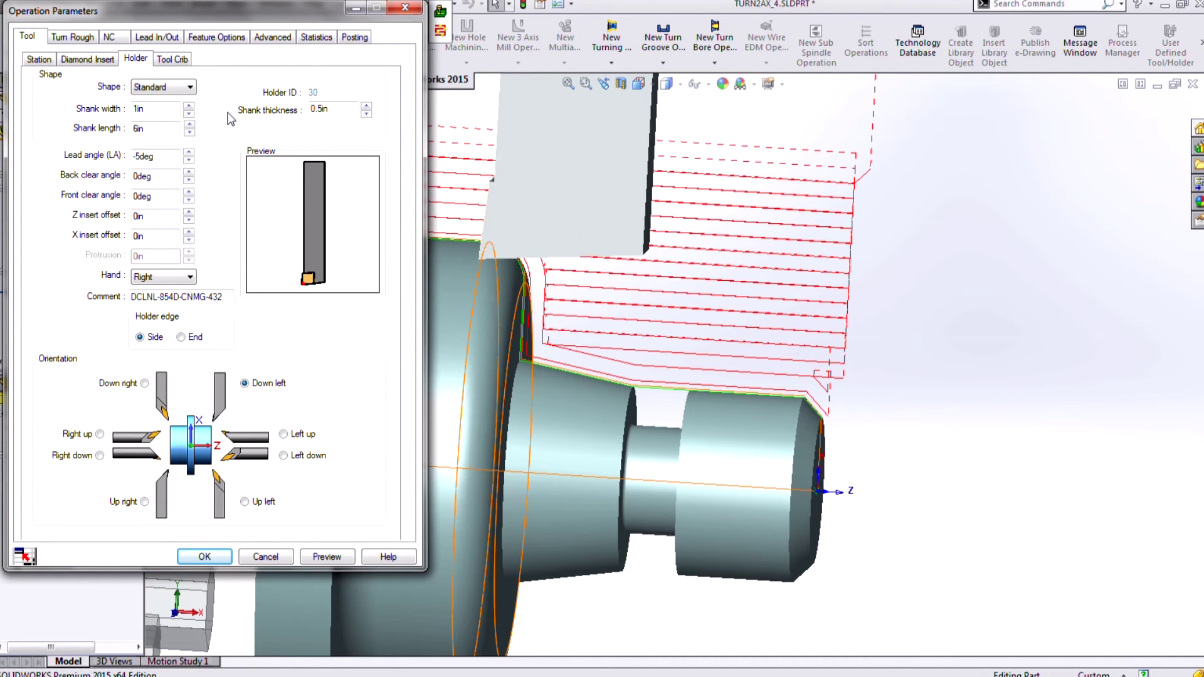
pyautogui.click(181, 61)
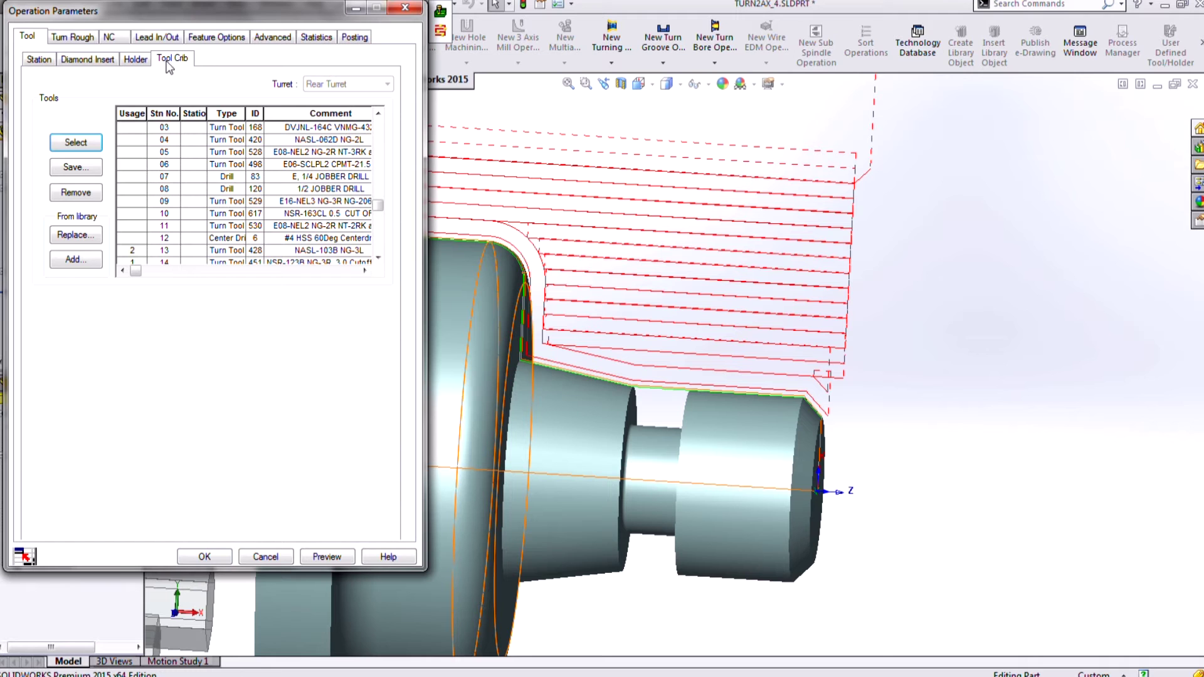
# Step: Review Turn Rough1's cutting, NC, lead-in/out, feature, advanced and statistics settings, recheck its tool station, and close the parameters
pyautogui.click(87, 41)
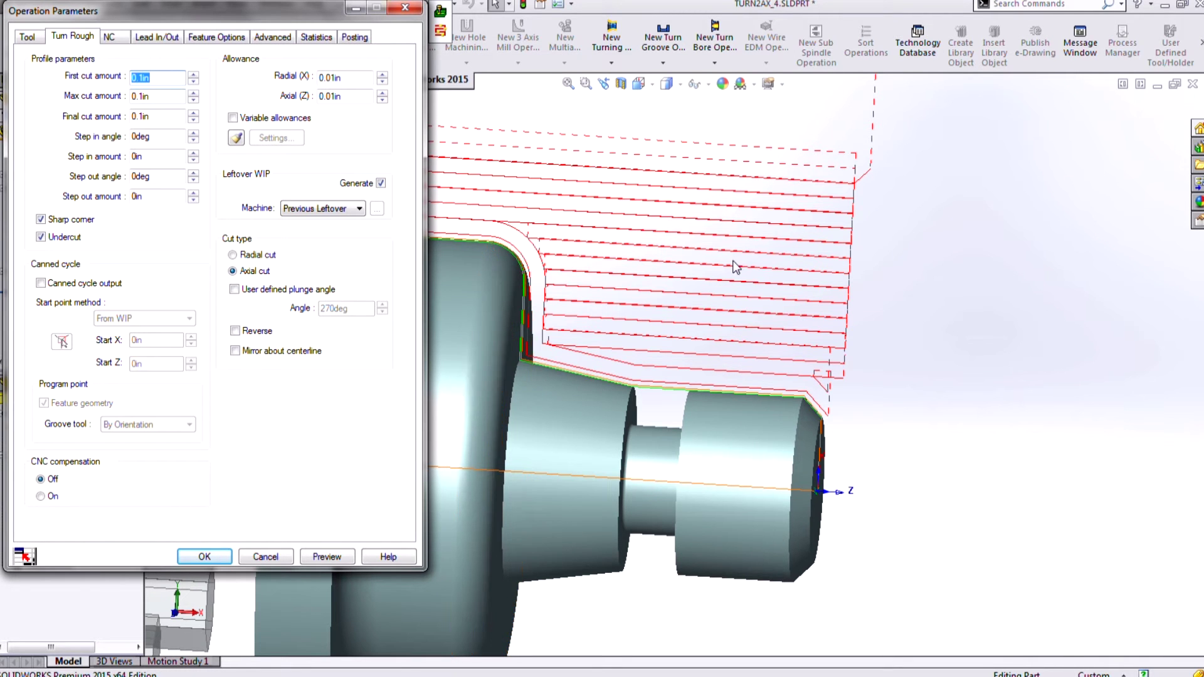
pyautogui.scroll(3, 727, 262)
pyautogui.moveTo(727, 262); pyautogui.dragTo(623, 258, button='middle')
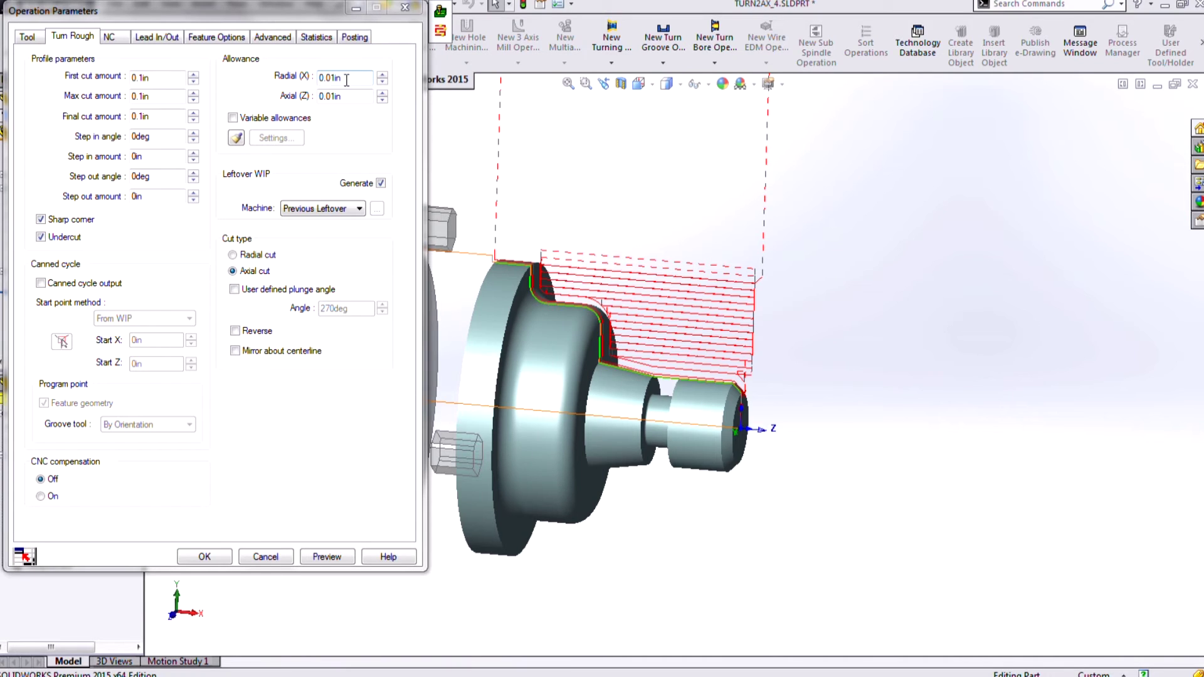
pyautogui.click(112, 38)
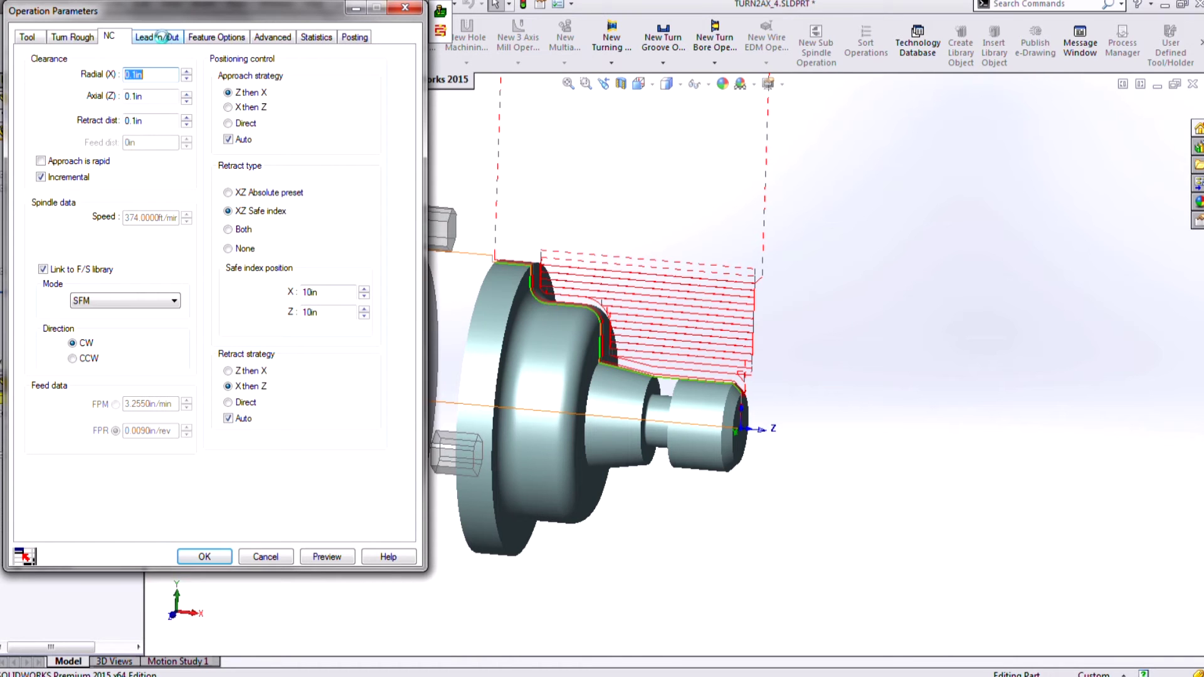
pyautogui.click(165, 39)
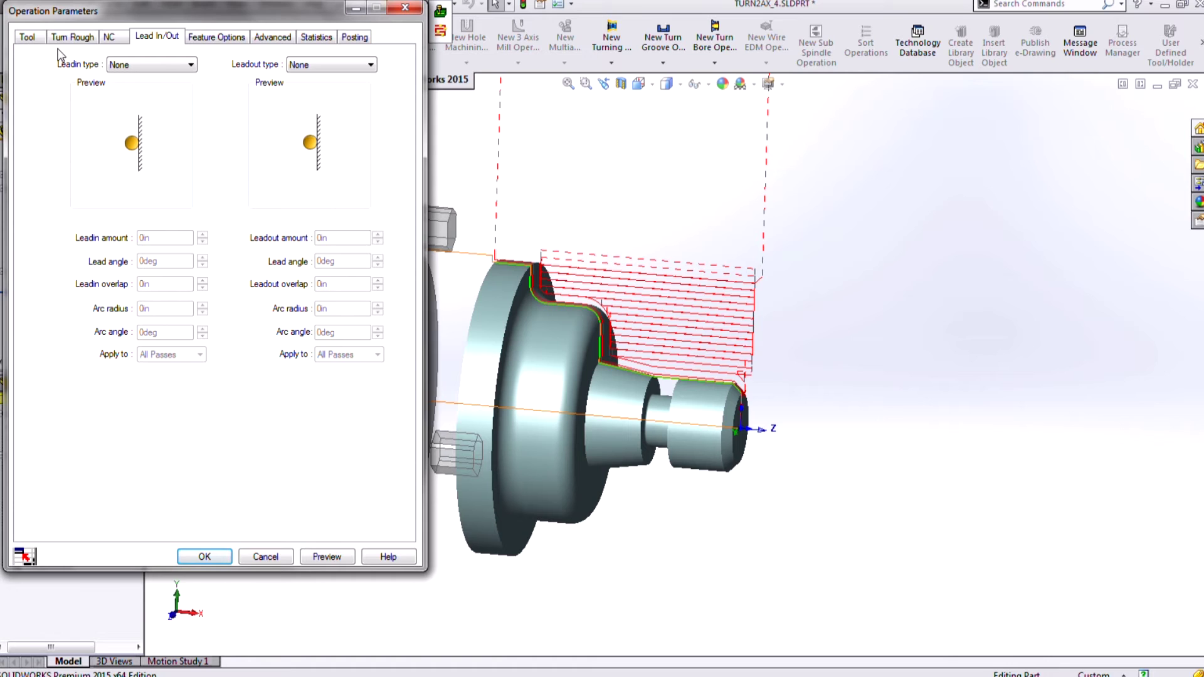
pyautogui.click(211, 39)
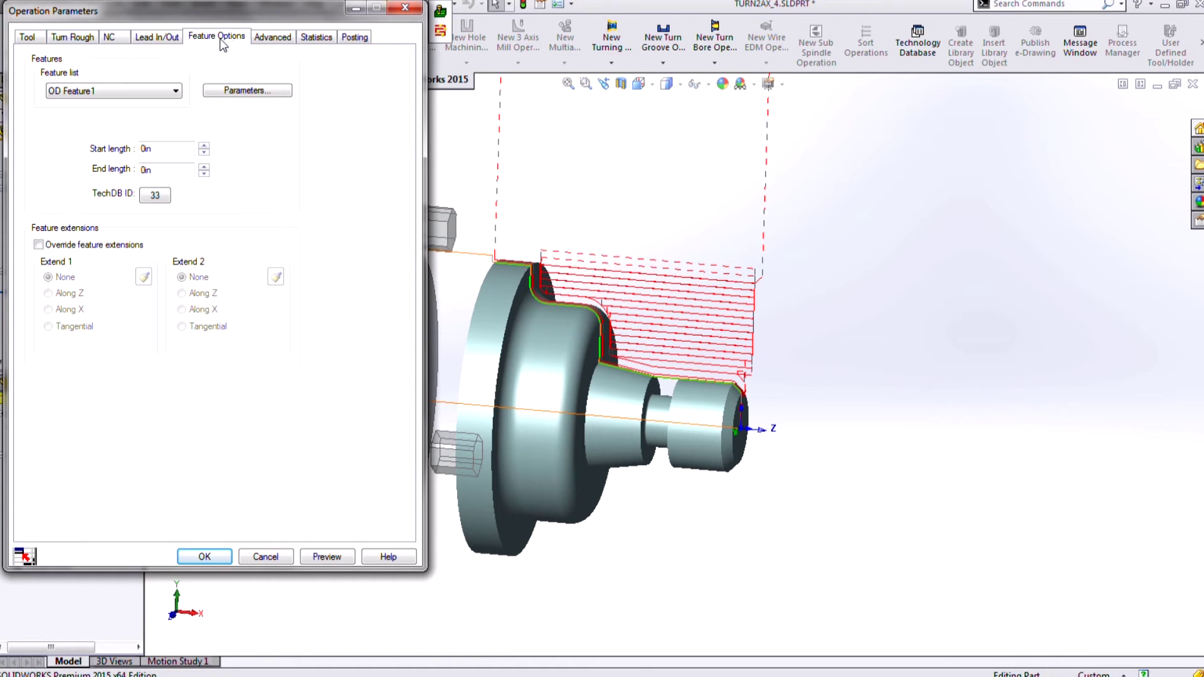
pyautogui.click(266, 38)
pyautogui.click(315, 39)
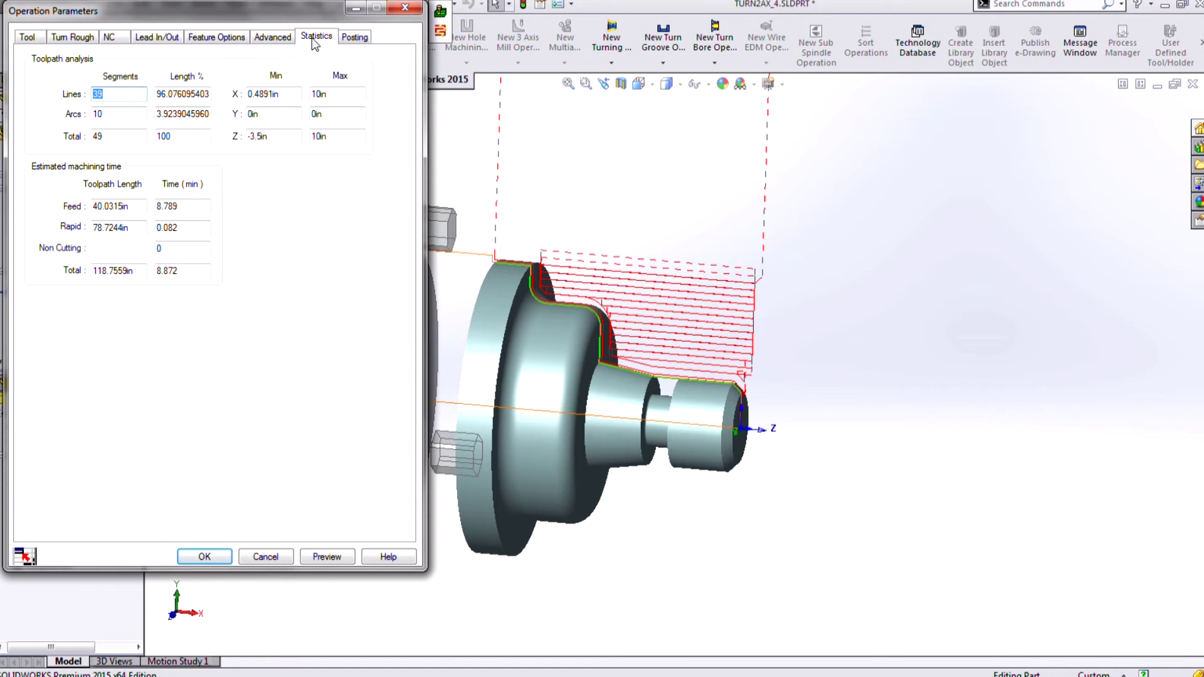
pyautogui.click(27, 38)
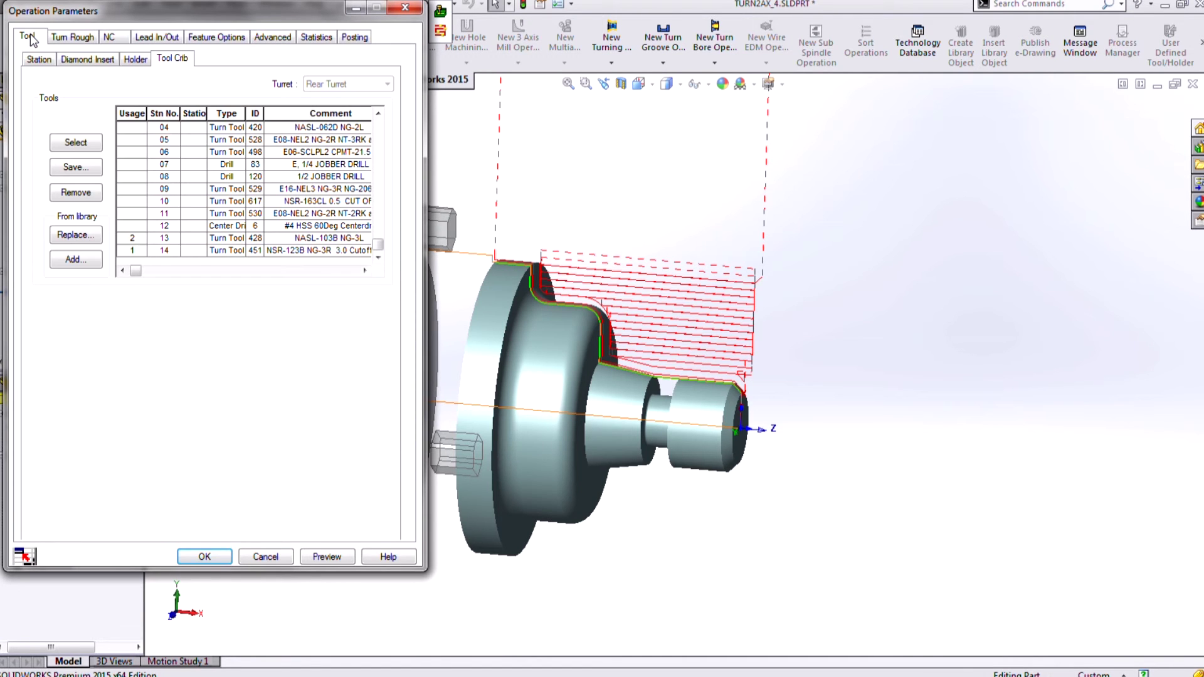
pyautogui.click(38, 59)
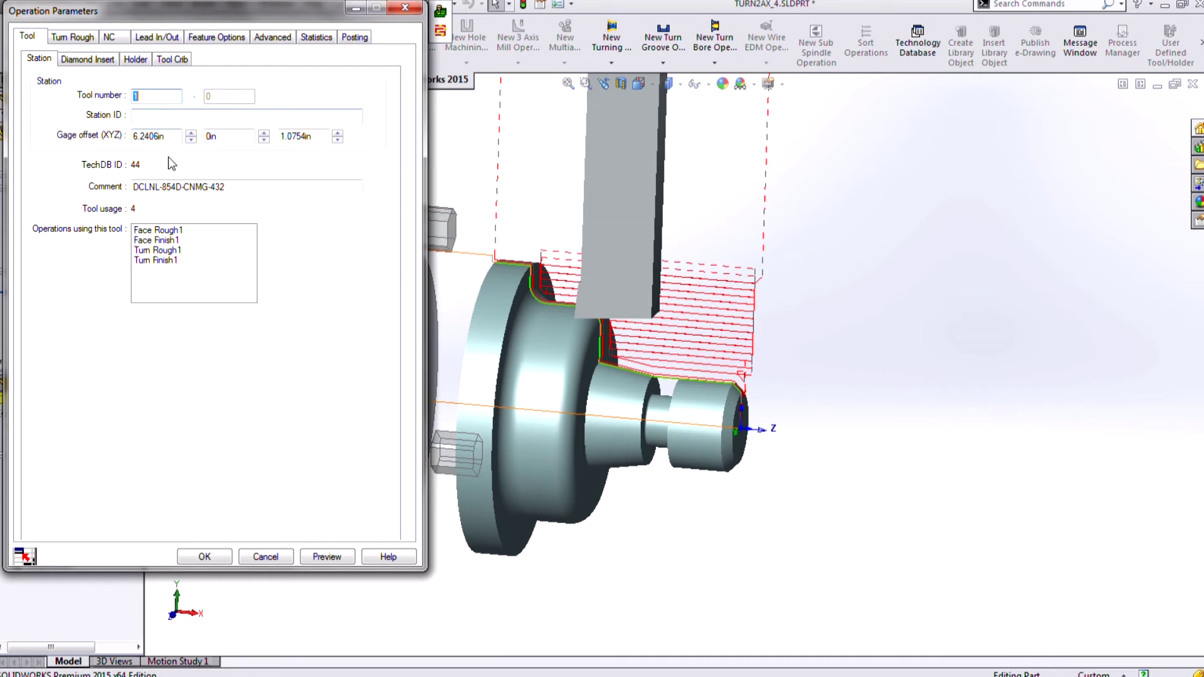
pyautogui.click(211, 556)
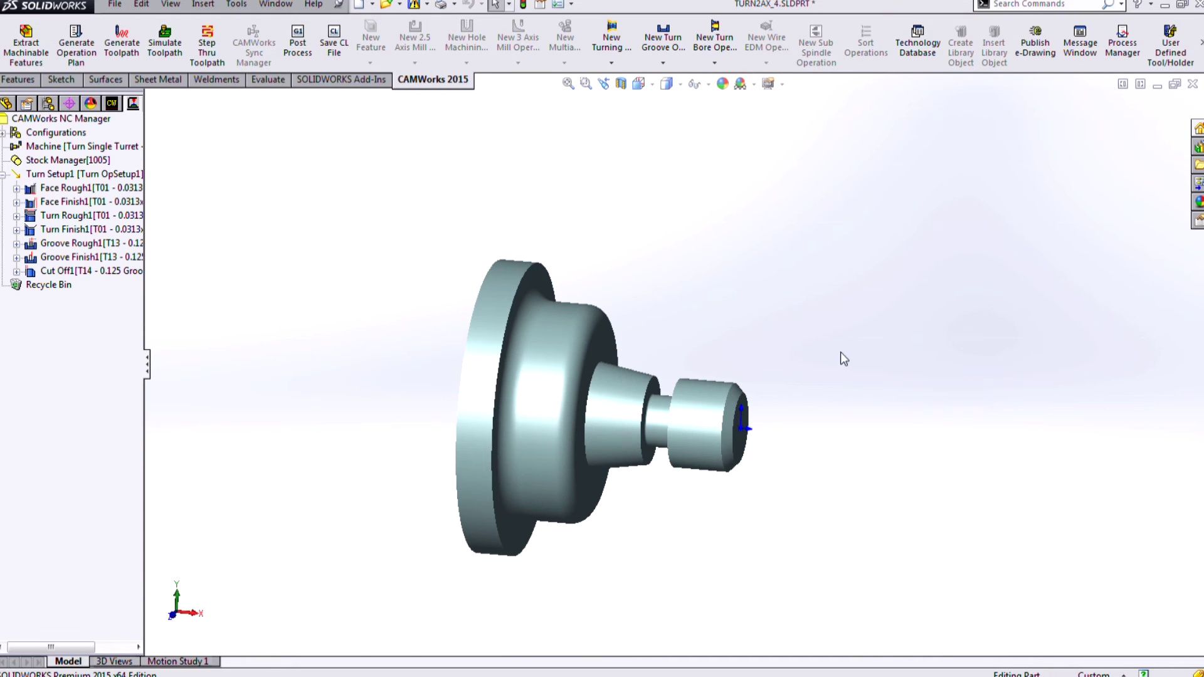
# Step: Start a new OD turn feature in Turn Setup1 from the part-profile segment along the small front cylinder
pyautogui.moveTo(840, 358); pyautogui.dragTo(632, 346, button='middle')
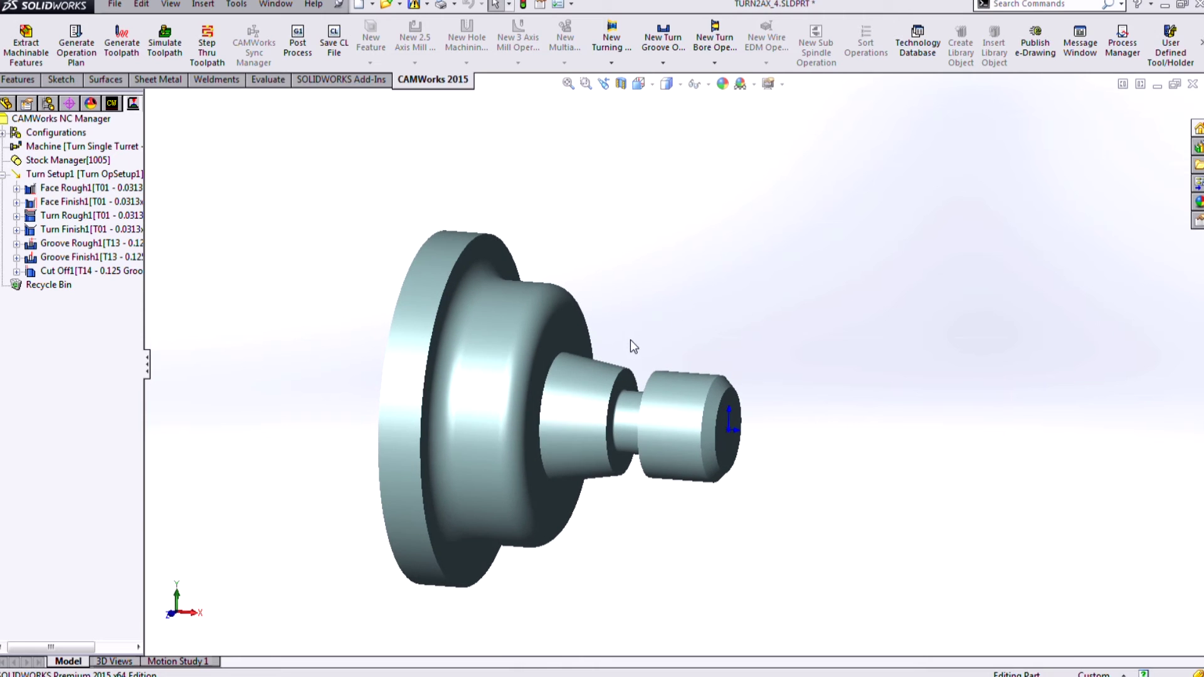
pyautogui.click(114, 105)
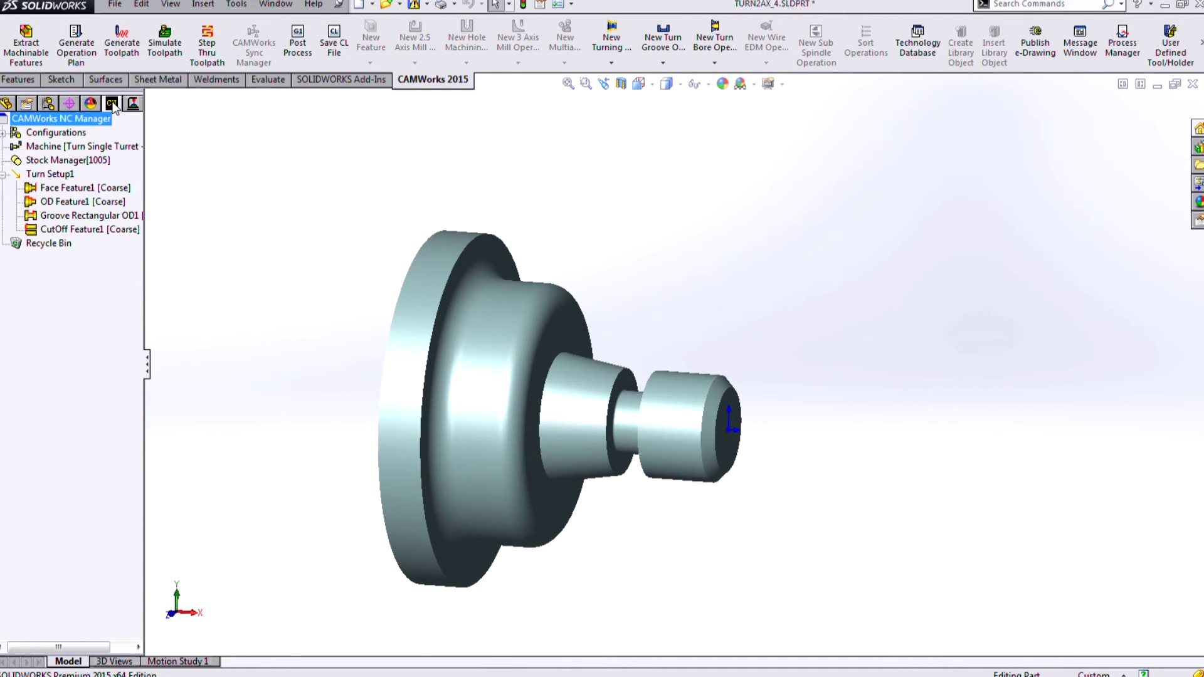
pyautogui.rightClick(66, 178)
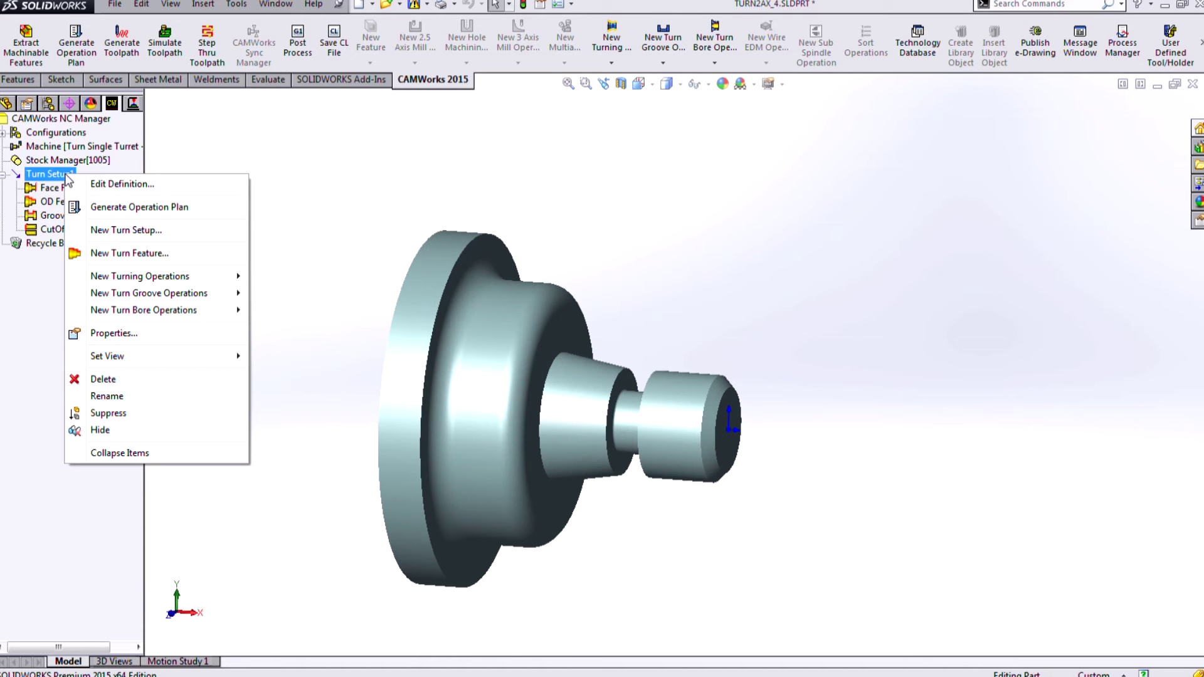
pyautogui.click(143, 253)
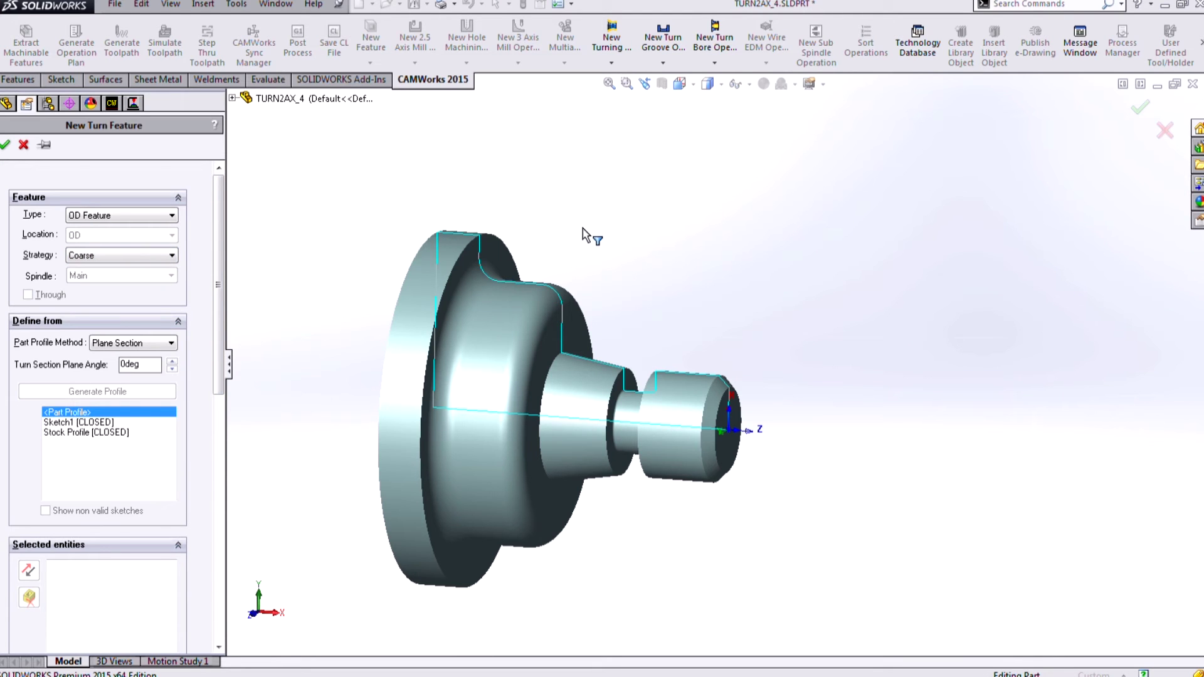
pyautogui.moveTo(594, 233); pyautogui.dragTo(578, 276, button='middle')
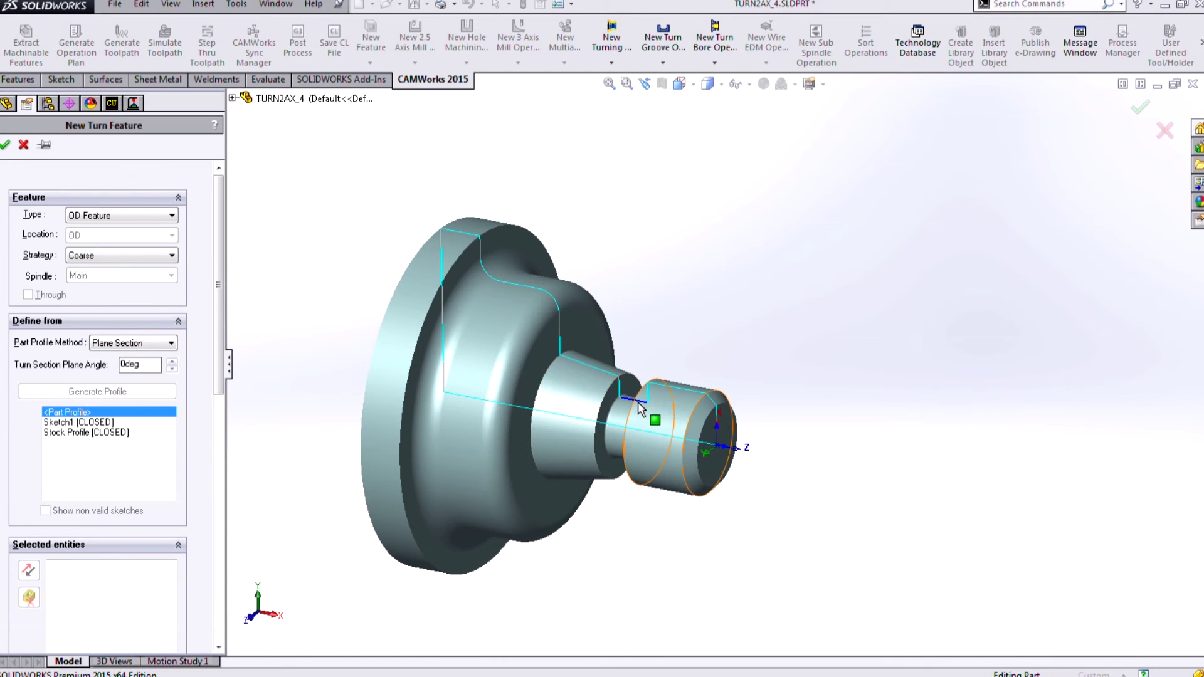
pyautogui.scroll(-2, 658, 399)
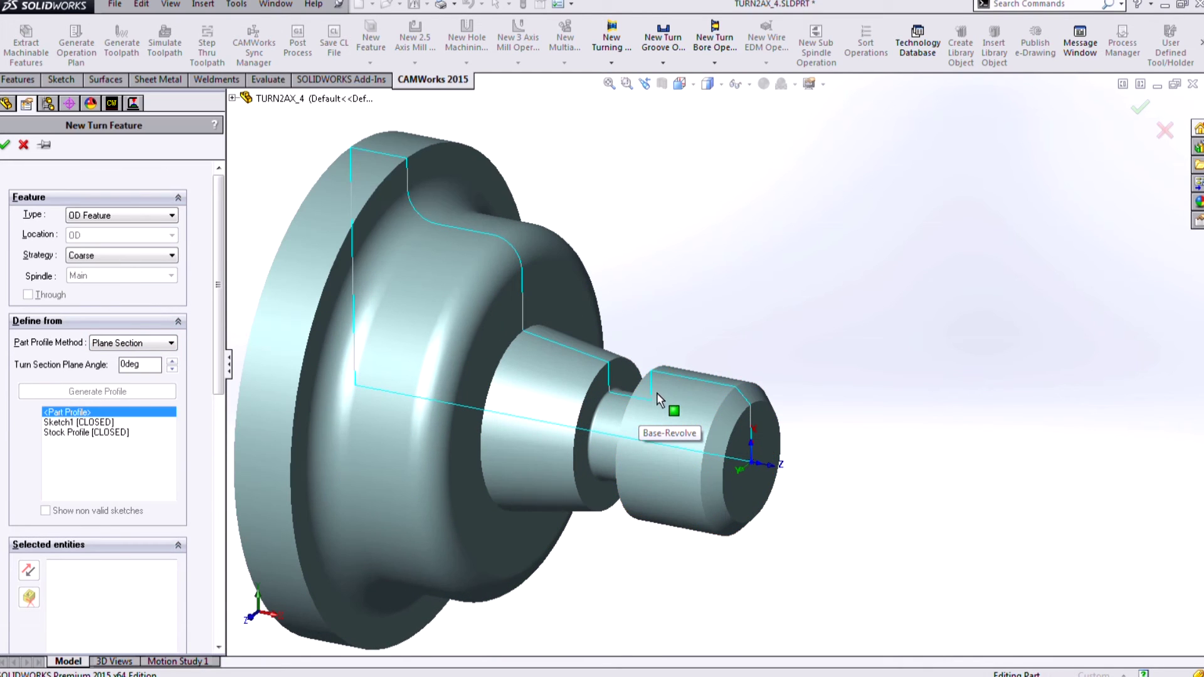
pyautogui.click(706, 385)
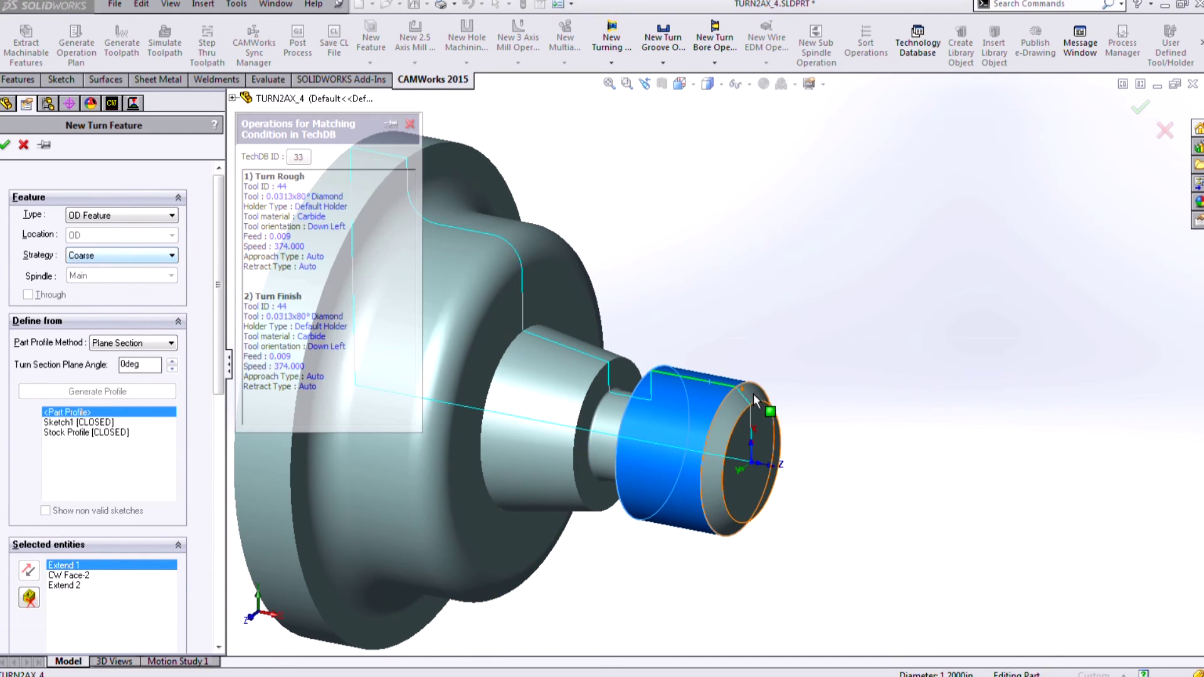
# Step: Set the new OD feature's strategy to Thread, keep the Plane Section profile method, and create the feature
pyautogui.click(118, 256)
pyautogui.moveTo(171, 290); pyautogui.dragTo(172, 331)
pyautogui.click(139, 316)
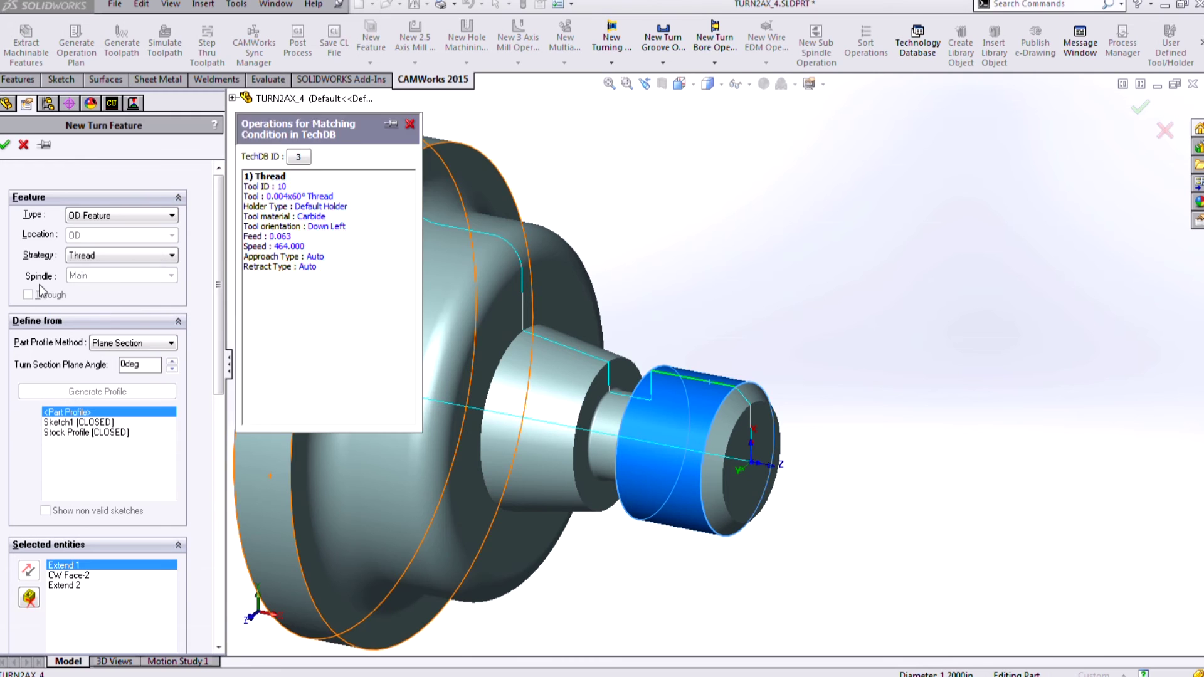
pyautogui.moveTo(772, 274); pyautogui.dragTo(785, 249, button='middle')
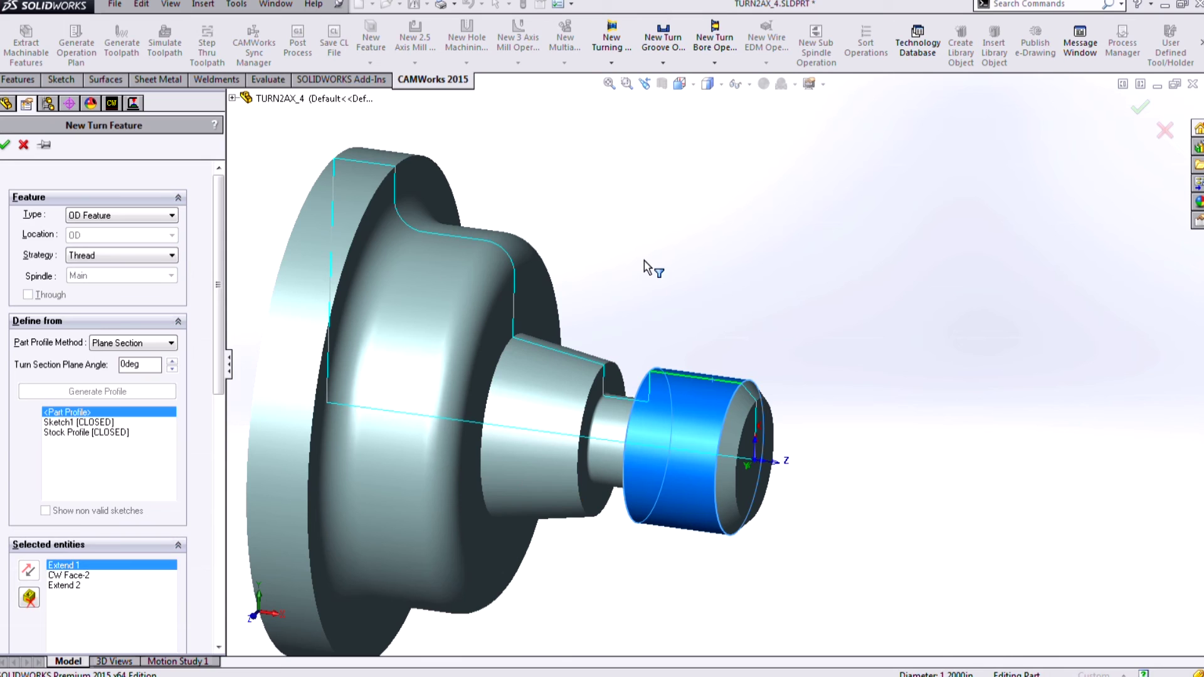
pyautogui.click(171, 345)
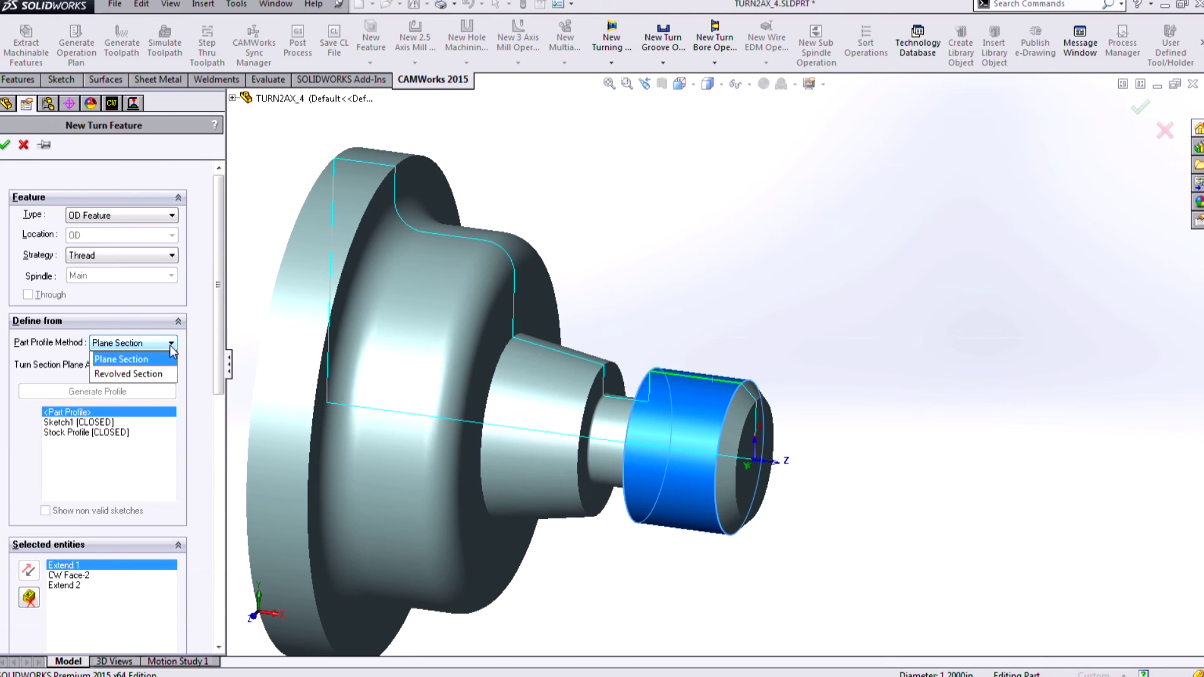
pyautogui.click(171, 358)
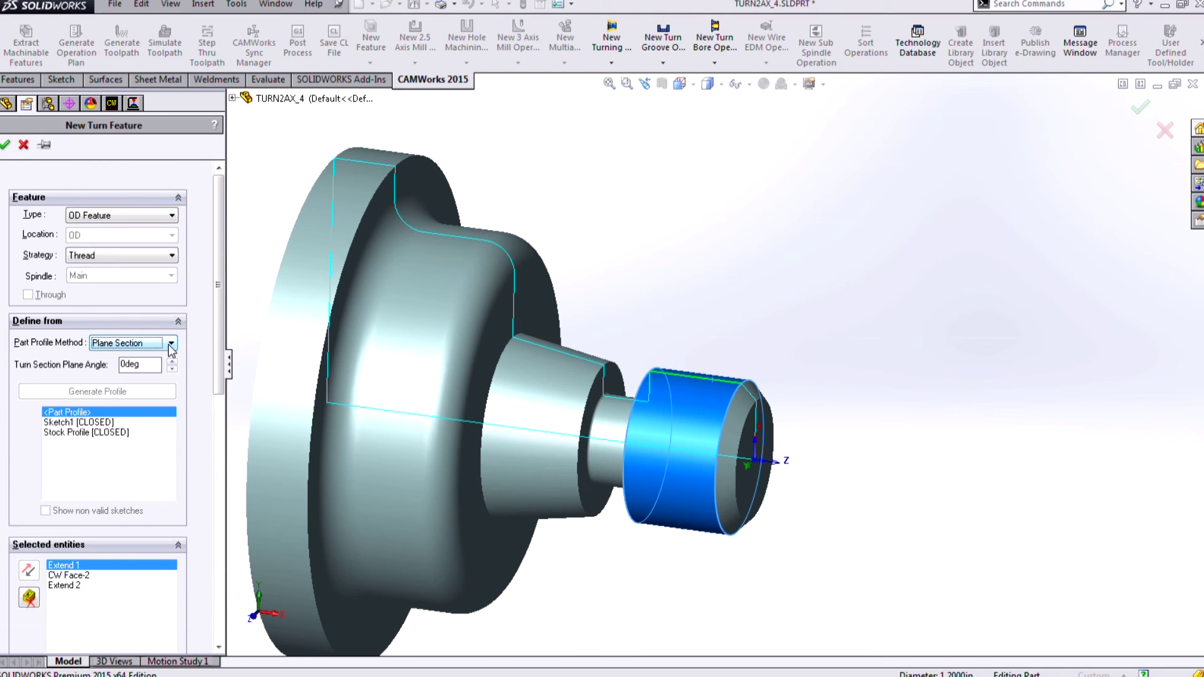
pyautogui.click(6, 146)
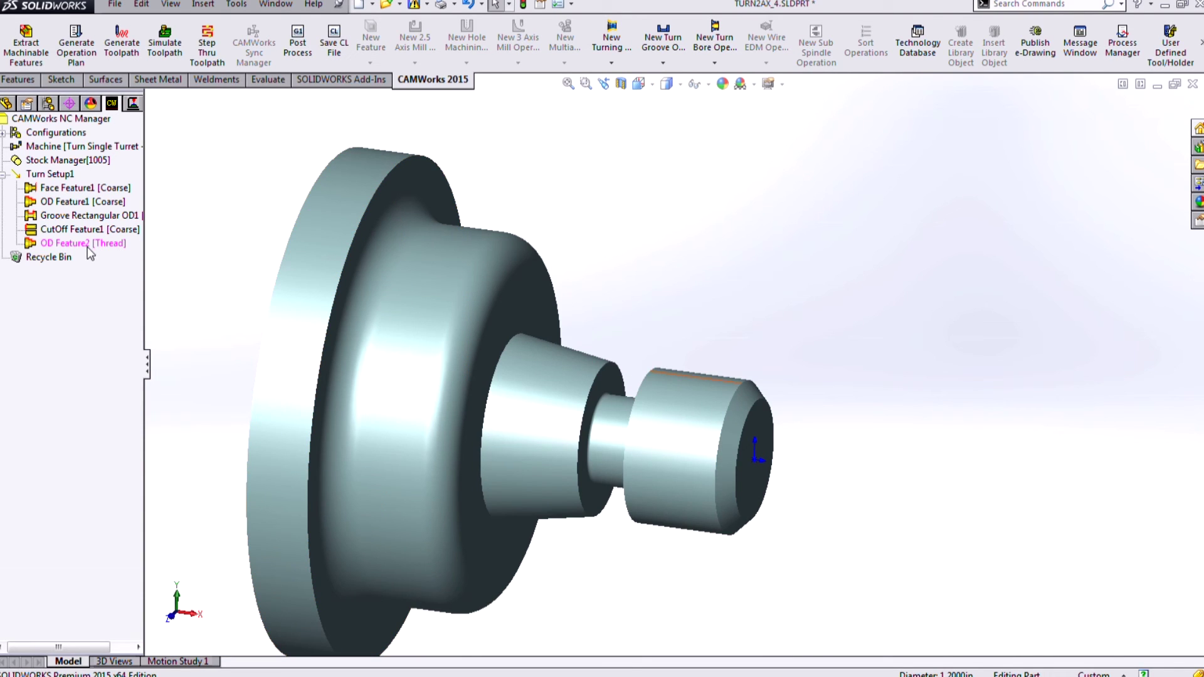
# Step: Review the OD thread feature's profile and thread parameters, accept them, and generate the operation plan for this feature
pyautogui.rightClick(92, 250)
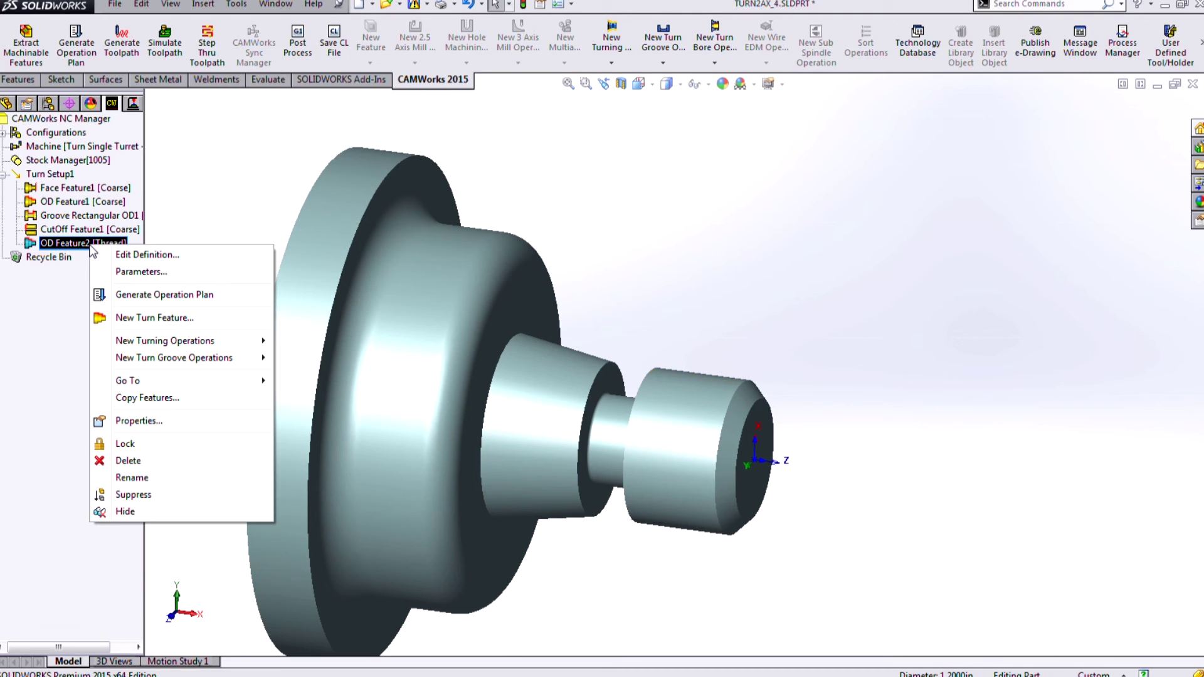
pyautogui.click(142, 271)
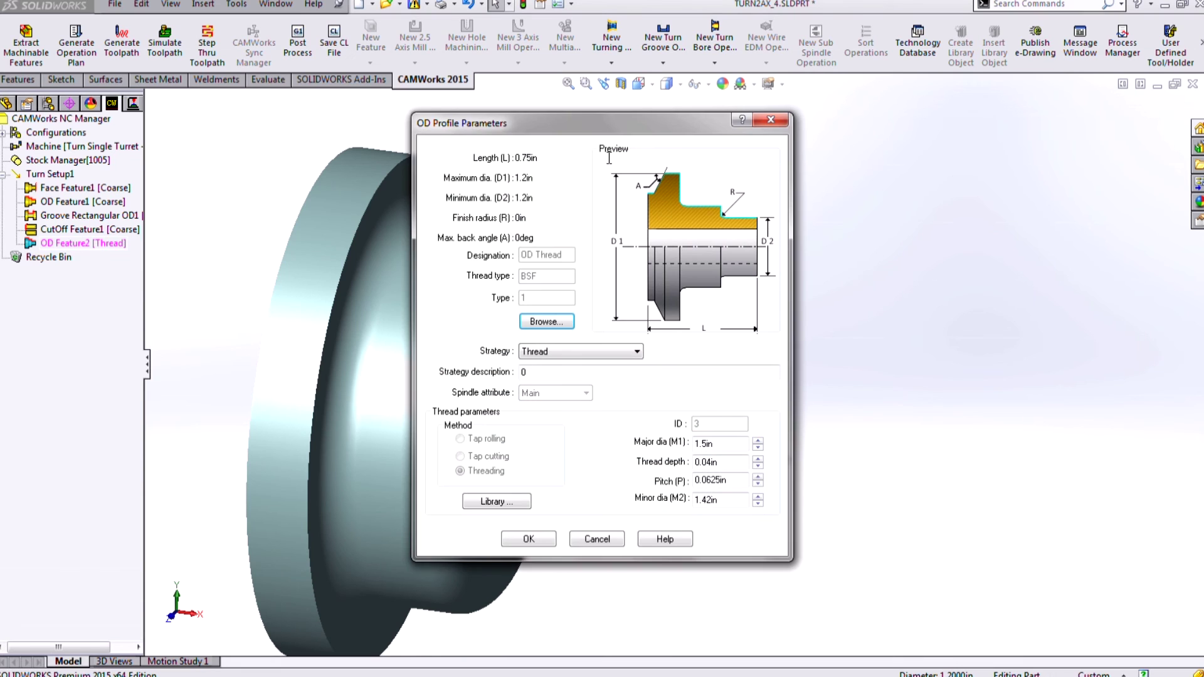
pyautogui.moveTo(449, 144); pyautogui.dragTo(180, 155)
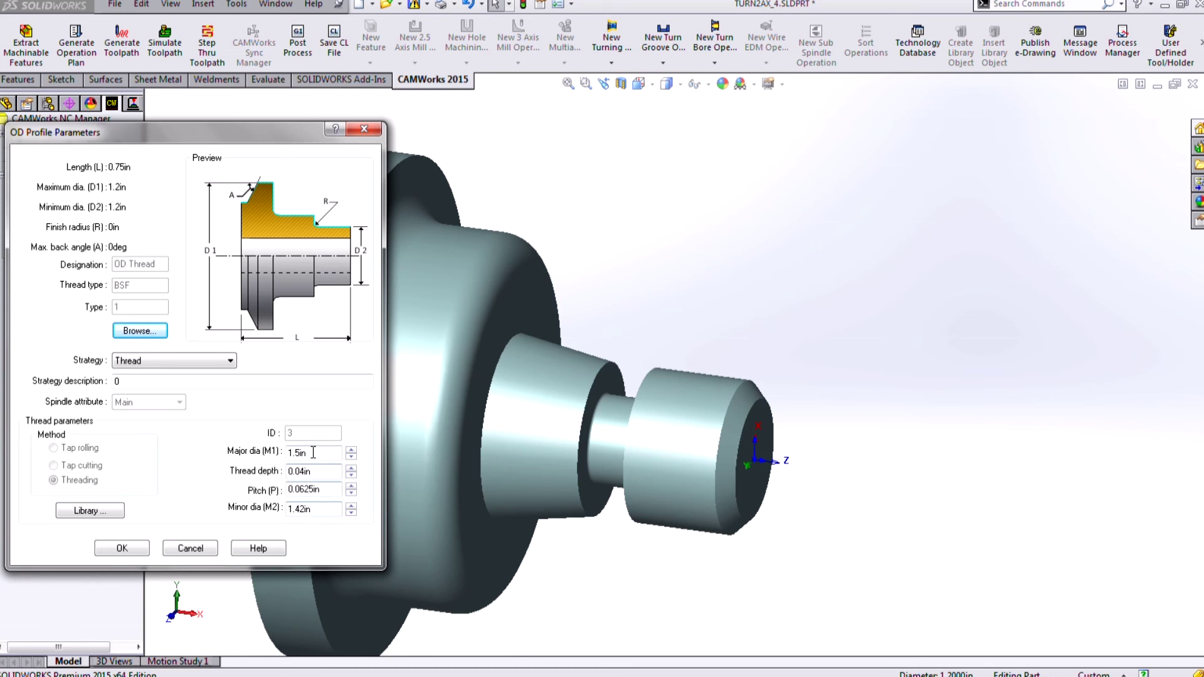
pyautogui.click(137, 555)
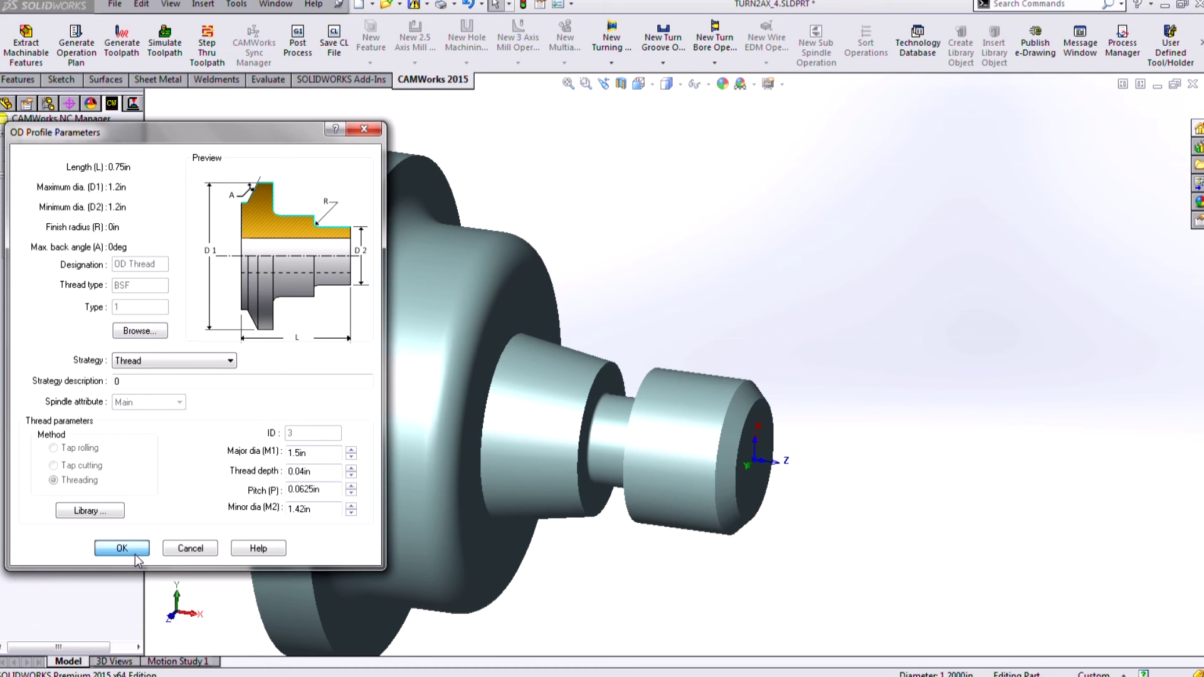
pyautogui.rightClick(119, 243)
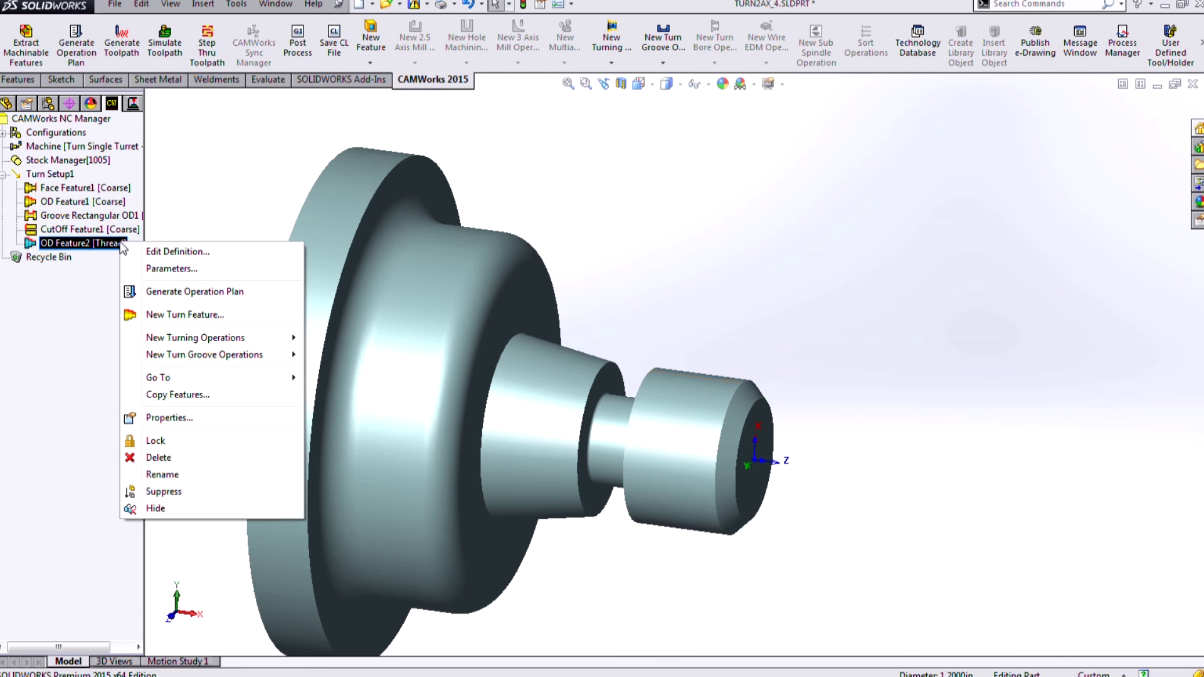
pyautogui.click(176, 292)
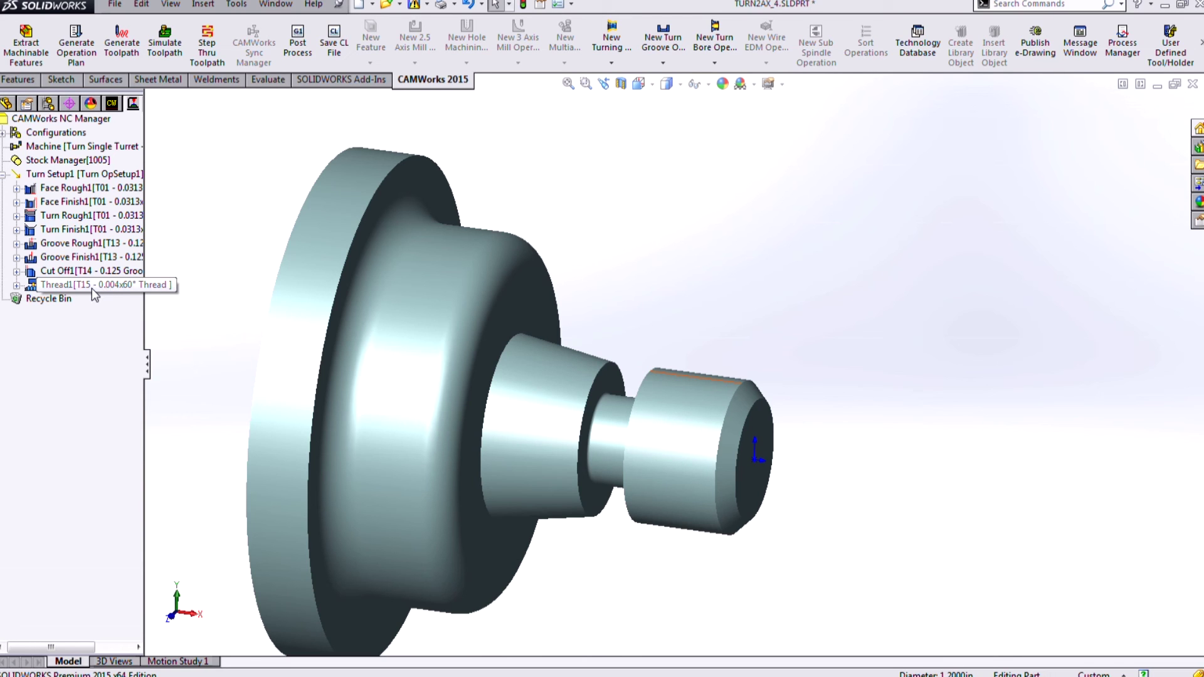
# Step: Reorder the Thread1 operation so it comes before Cut Off1, and generate the thread toolpath
pyautogui.click(98, 257)
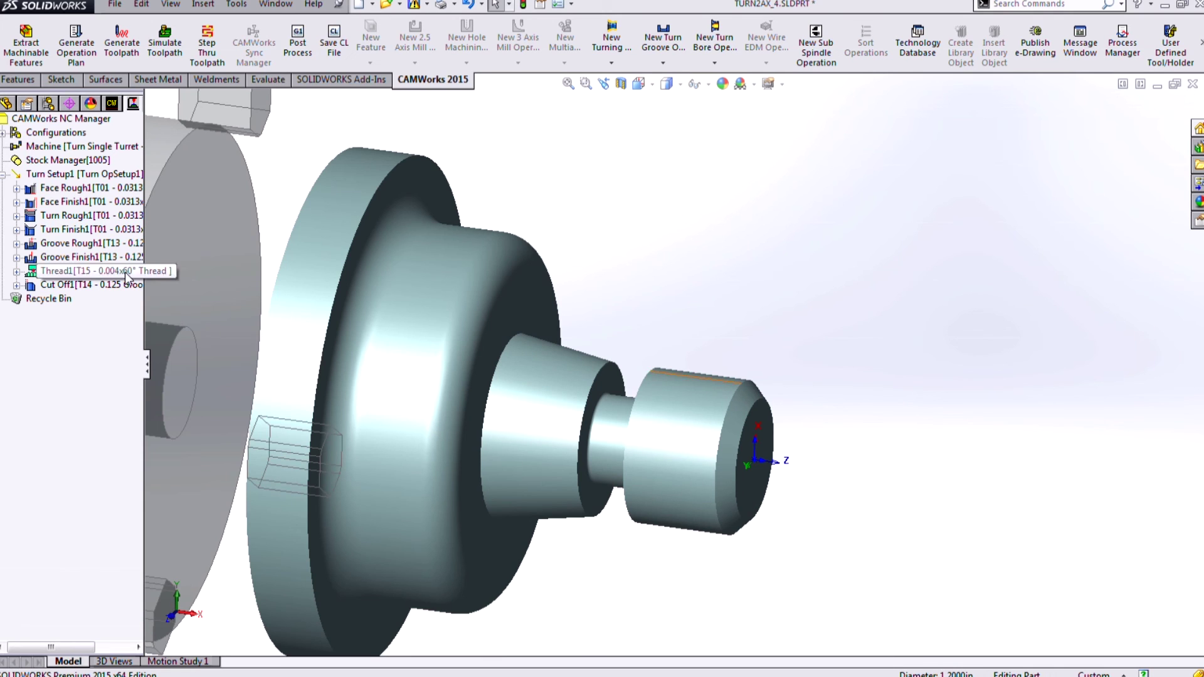
pyautogui.rightClick(126, 272)
pyautogui.click(184, 299)
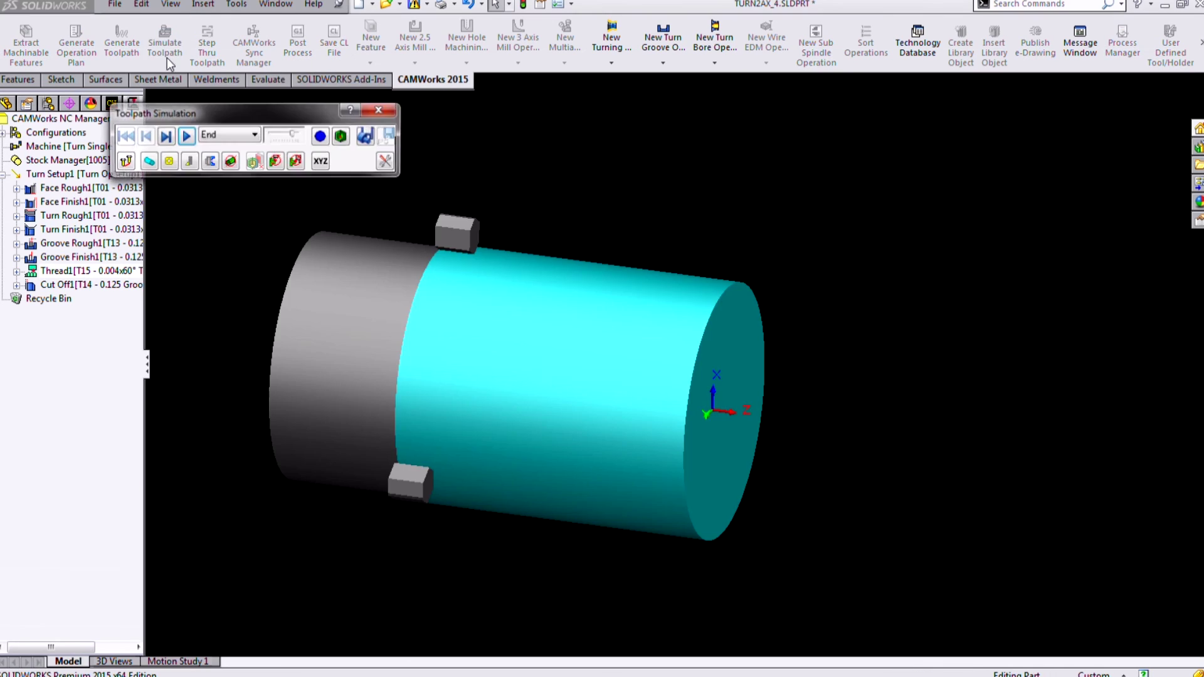
# Step: Run the toolpath simulation of all turning operations to the end, inspect the machined front thread up close, and close the simulation
pyautogui.click(186, 136)
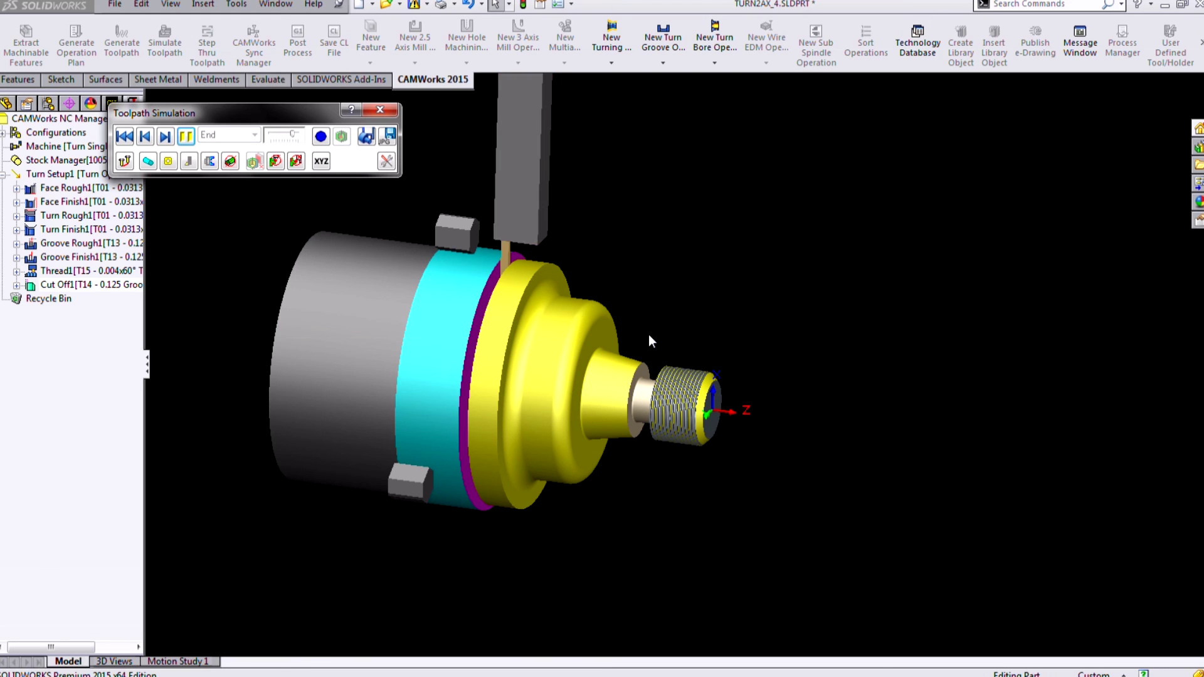
pyautogui.scroll(-1, 671, 375)
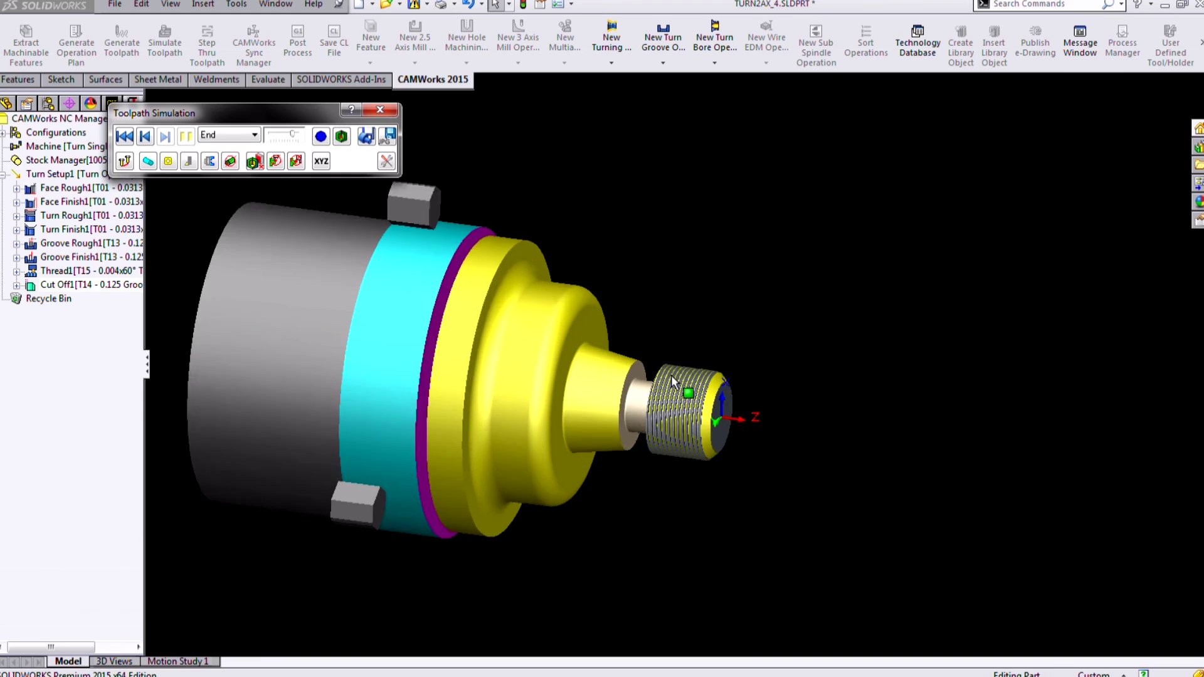
pyautogui.scroll(-1, 670, 375)
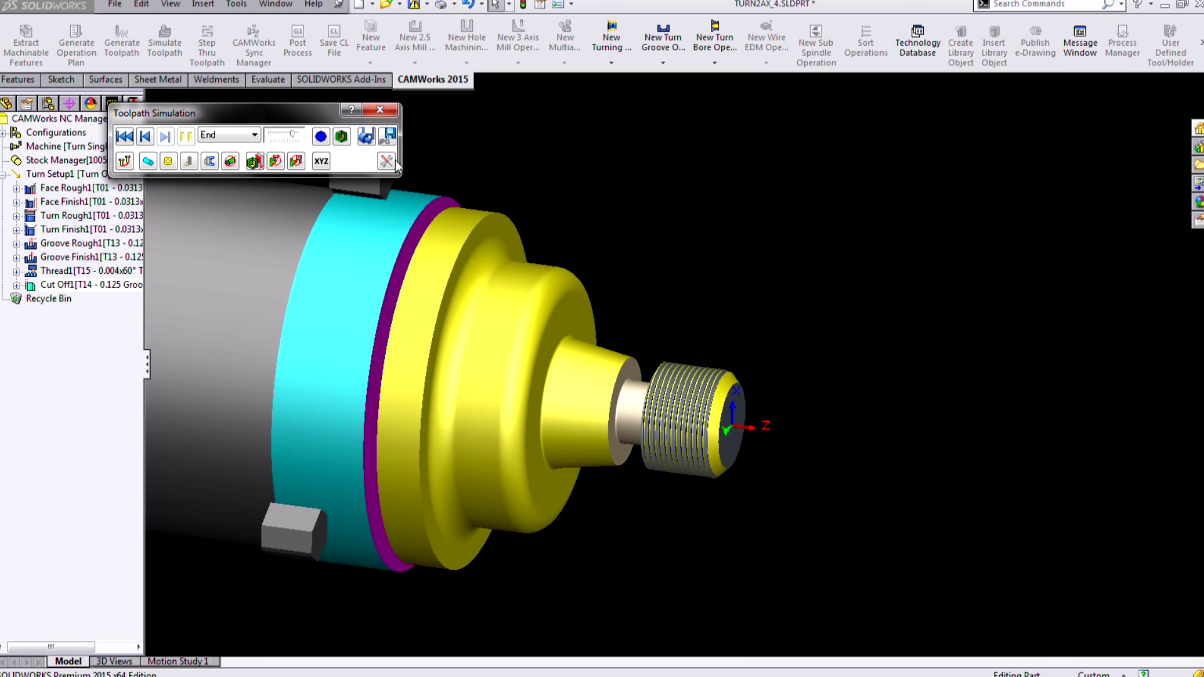
pyautogui.click(385, 110)
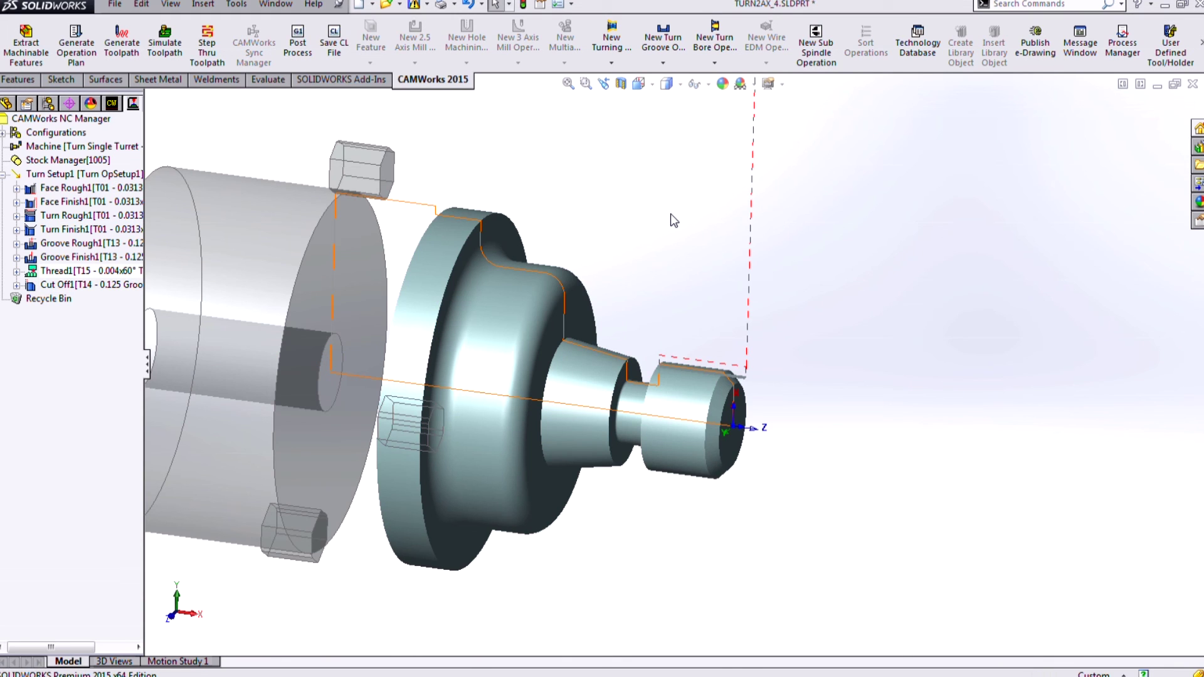